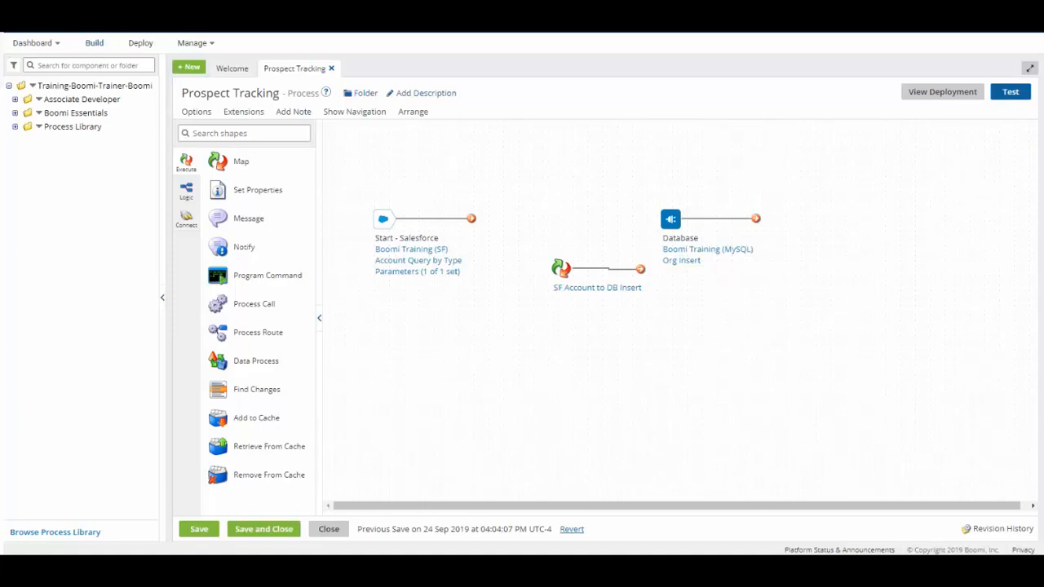
Add a Decision shape to the empty canvas area below the map shape and give it the display name "New Account?"
left_click(205, 133)
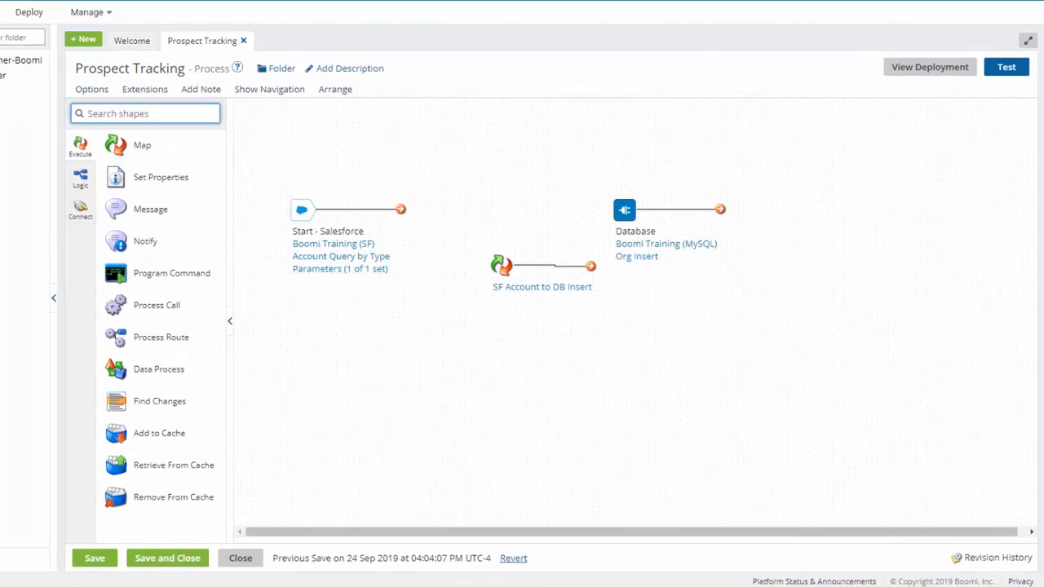
type("de")
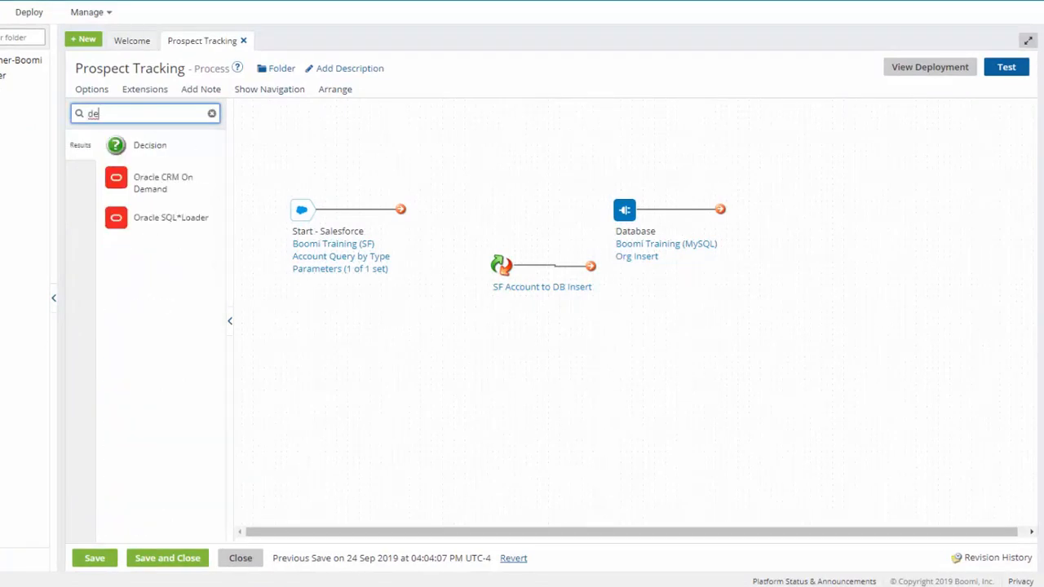
left_click_drag(146, 144, 479, 400)
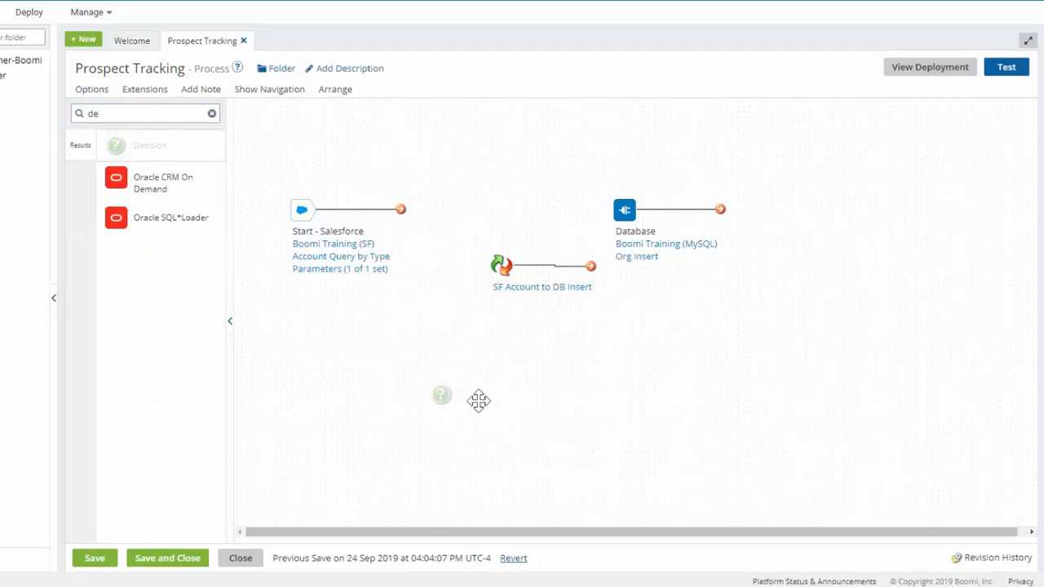
left_click_drag(478, 400, 479, 400)
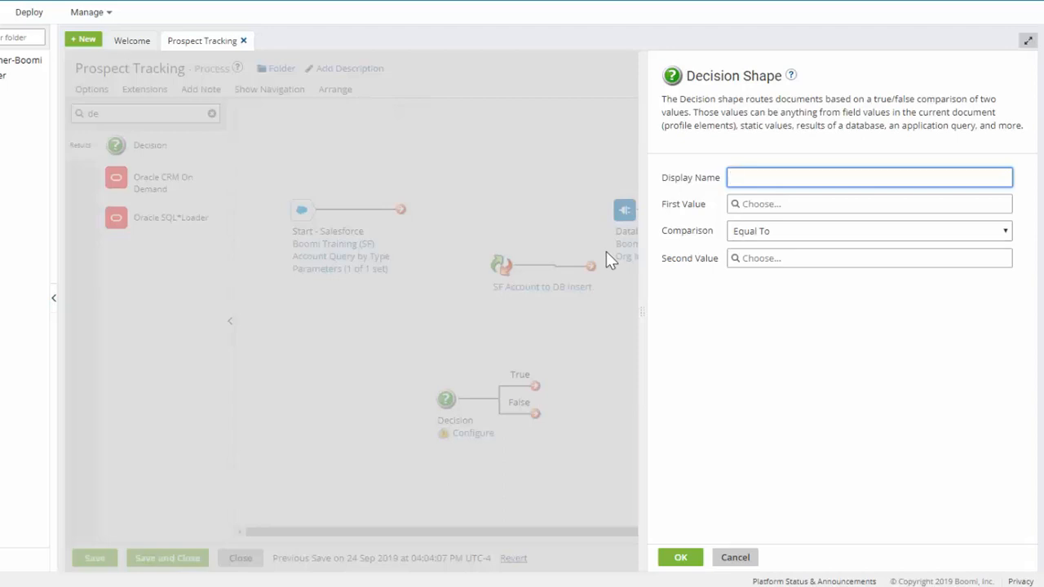
type("New Account?")
Make the decision's first value a SQL Statement using the Boomi Training (MySQL) connection from the Prospect Tracking folder, with value caching enabled
left_click(734, 205)
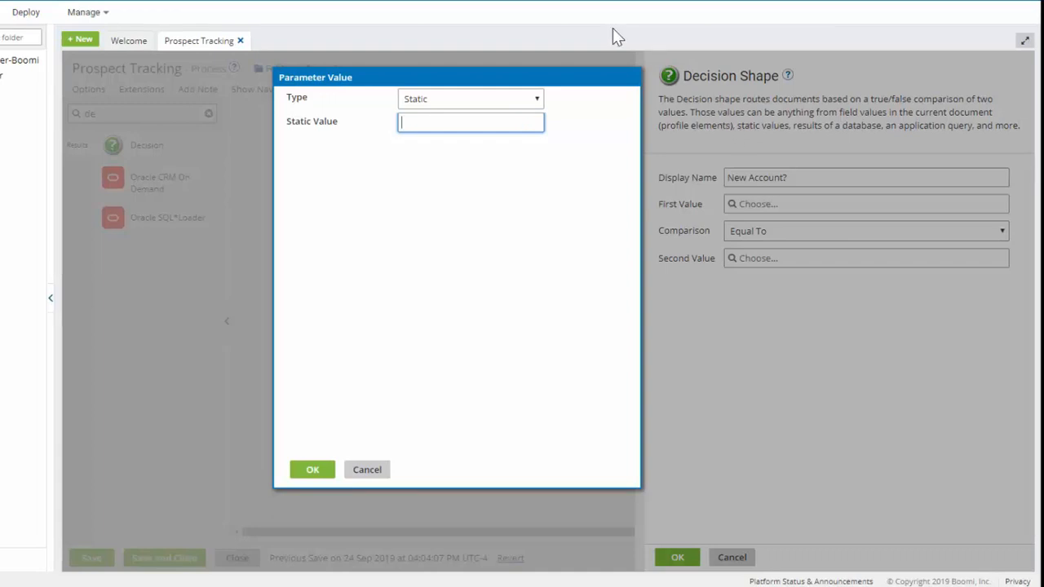
left_click(514, 104)
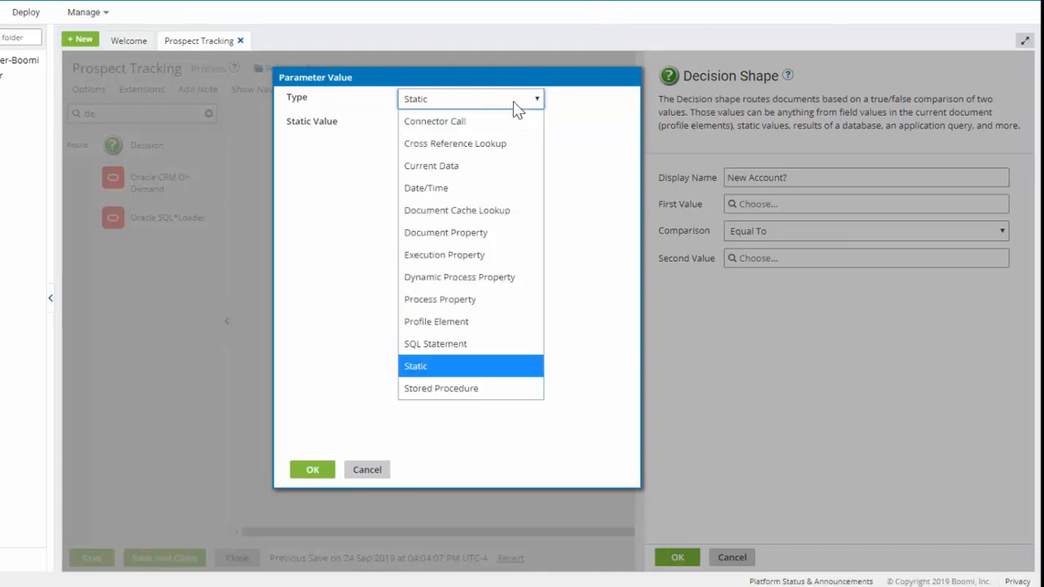
left_click(461, 348)
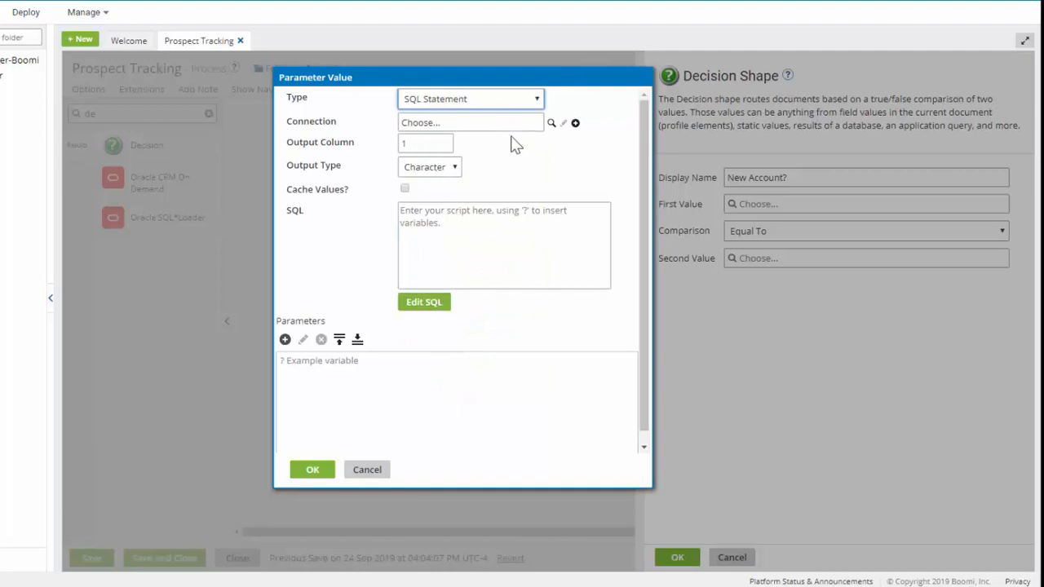
left_click(551, 123)
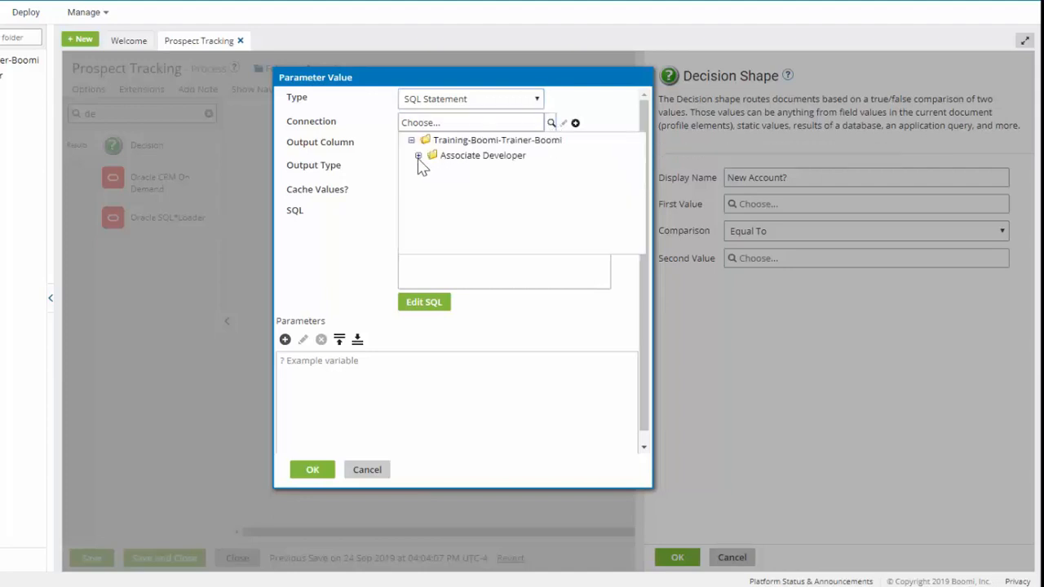
left_click(418, 155)
left_click(424, 171)
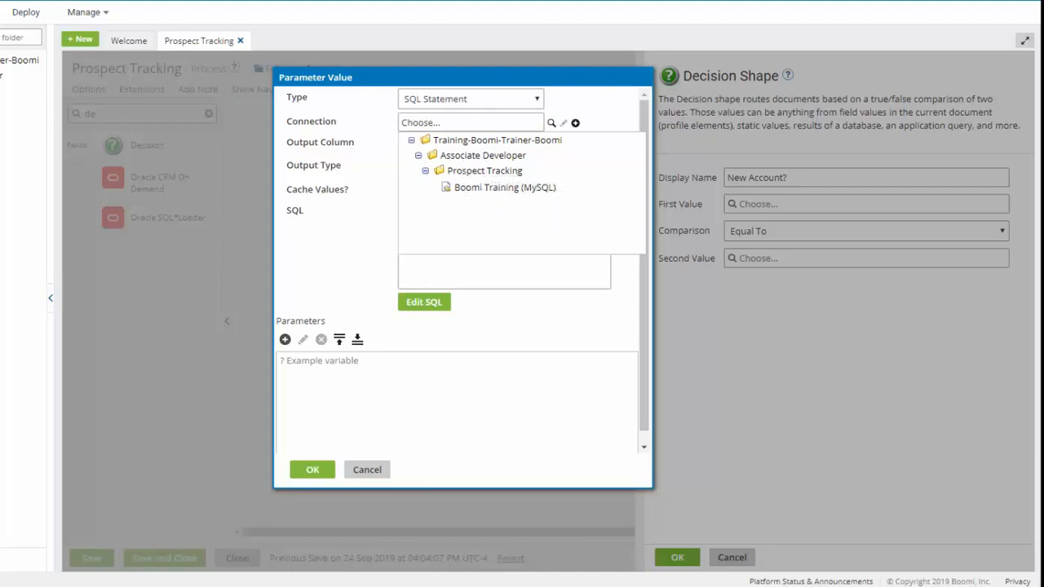
left_click(505, 187)
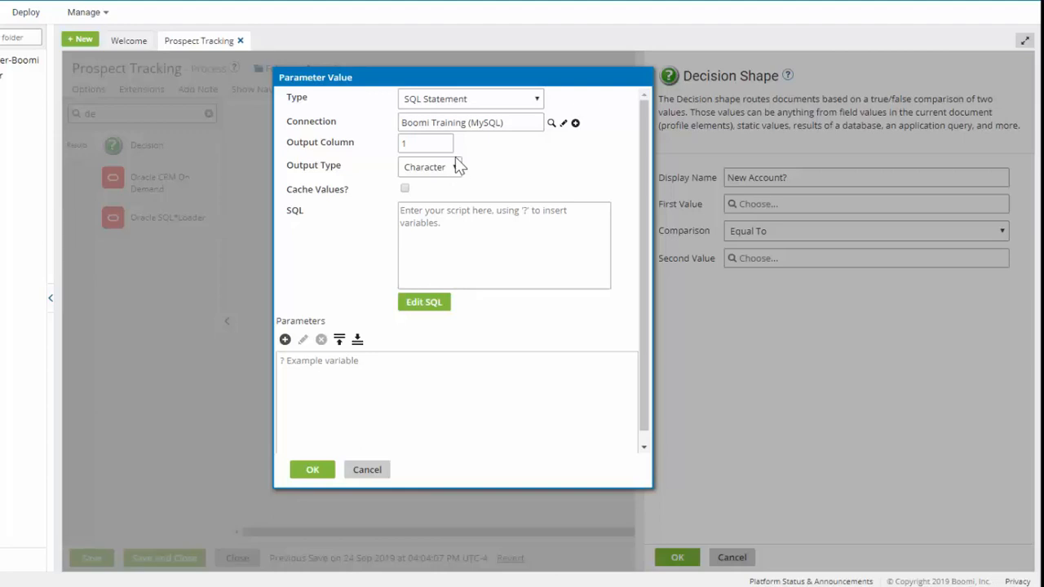
left_click(405, 189)
Enter the SQL query SELECT COUNT(*) FROM CUSTOMER WHERE NAME = ? AND USER_ID = 'BoomiTrainer'
left_click(415, 306)
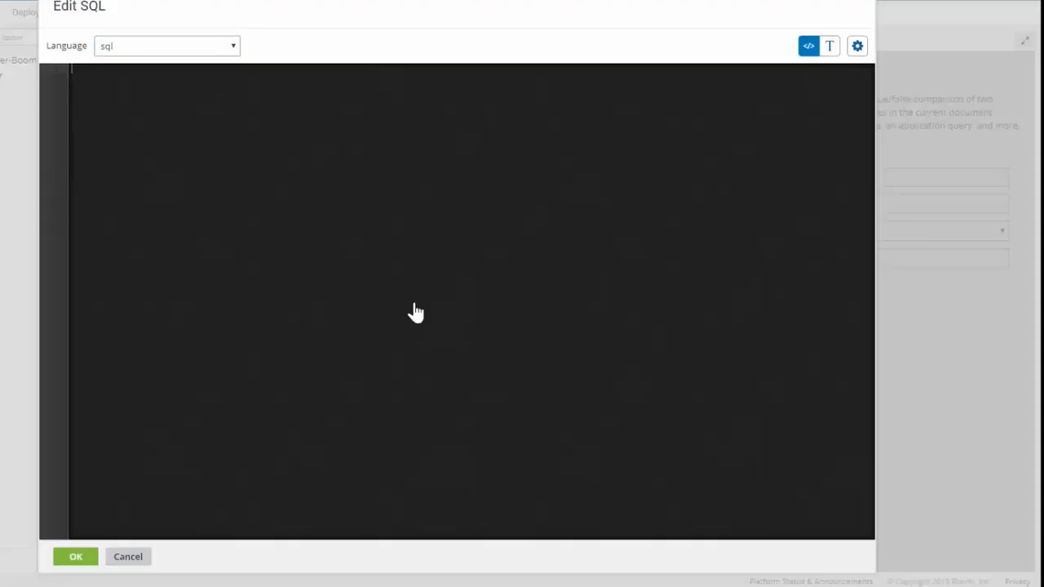
left_click(250, 247)
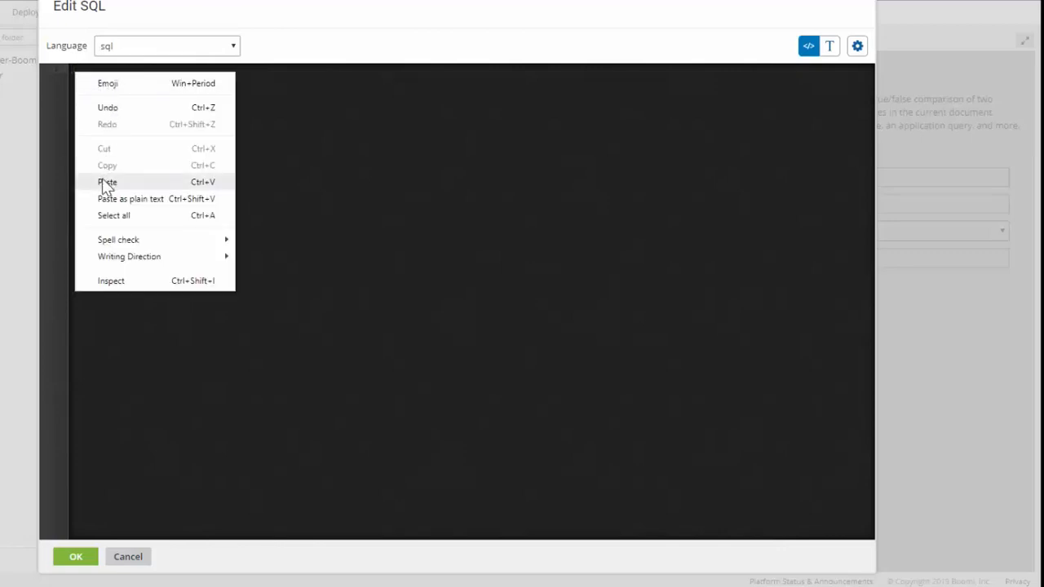
left_click(102, 181)
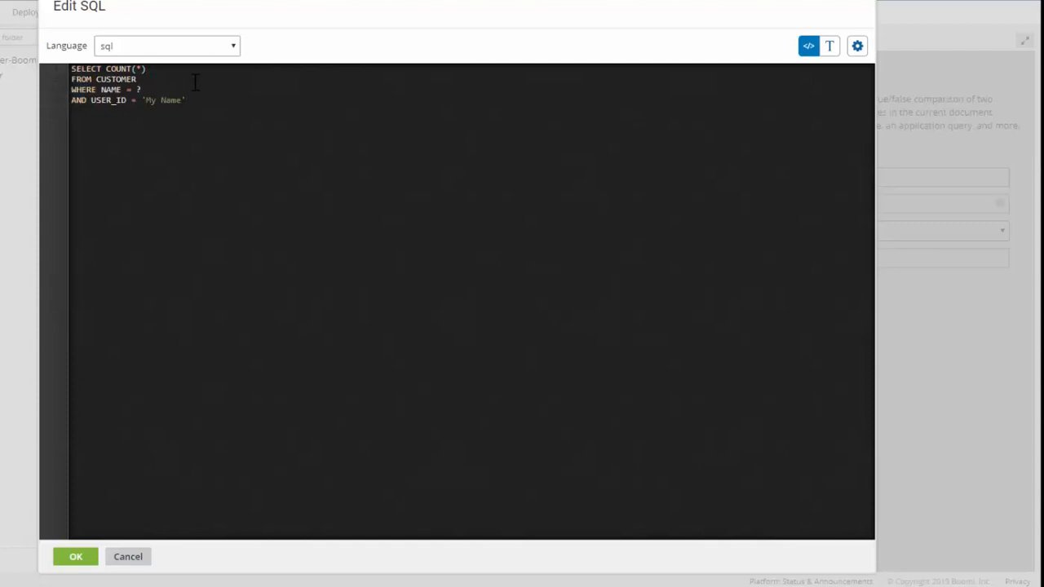
left_click_drag(182, 95, 150, 101)
type("BoomiTrainer")
left_click(73, 556)
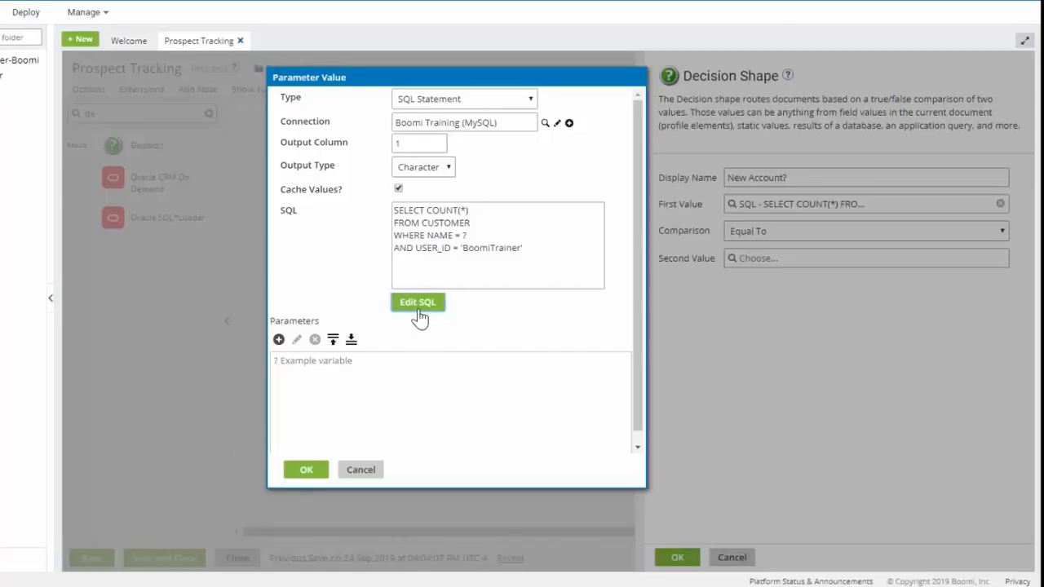
Add a parameter for the query's ? variable, using type Profile Element and profile type XML
left_click(466, 235)
left_click_drag(467, 235, 461, 235)
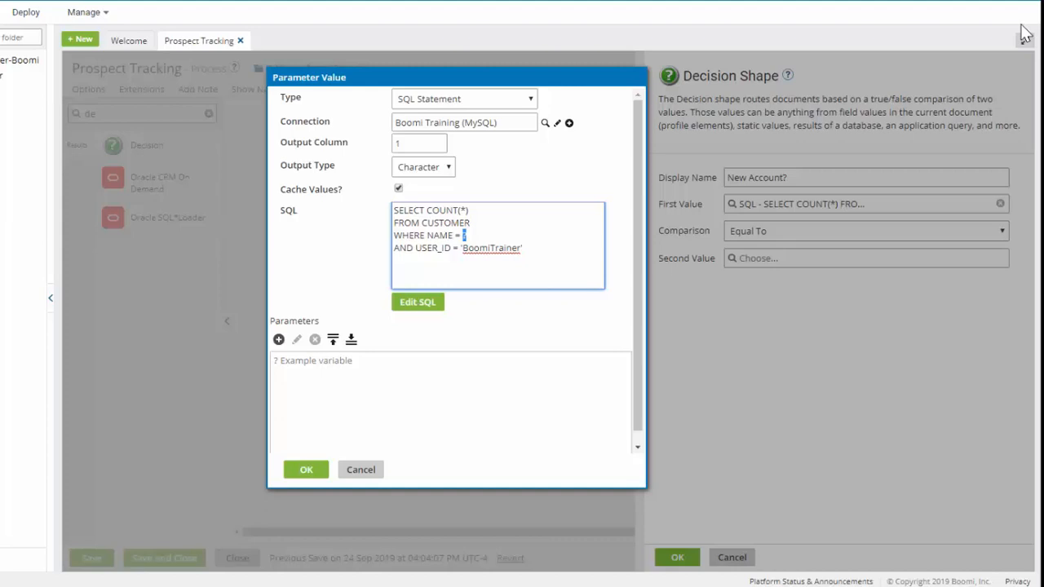
left_click(279, 341)
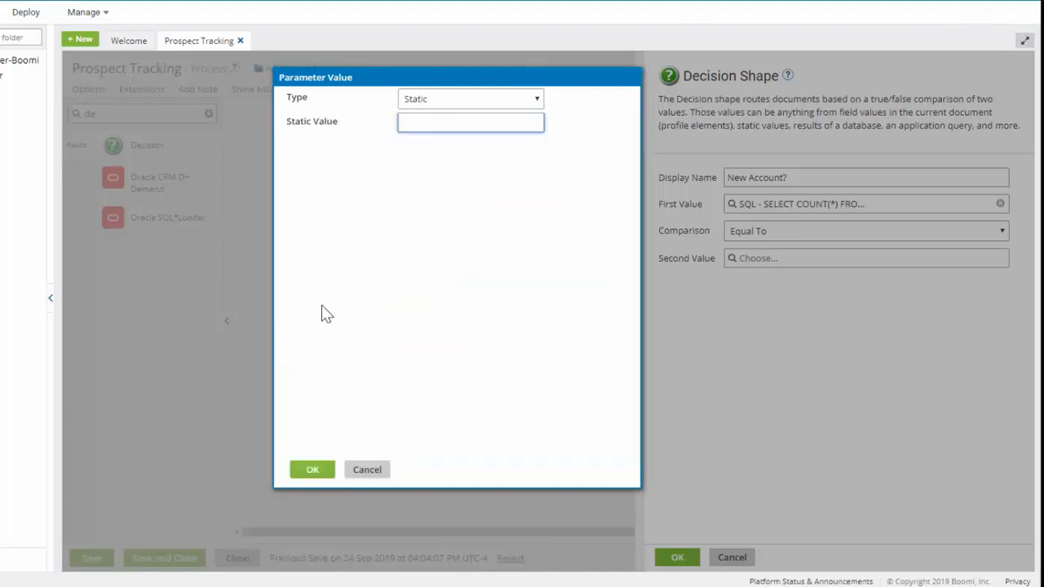
left_click(471, 99)
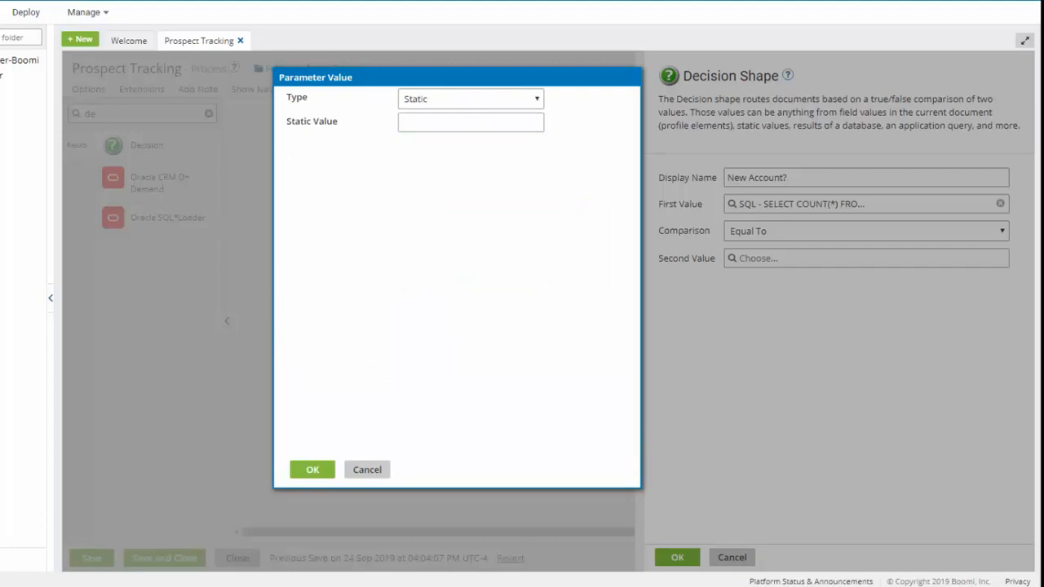
left_click(519, 102)
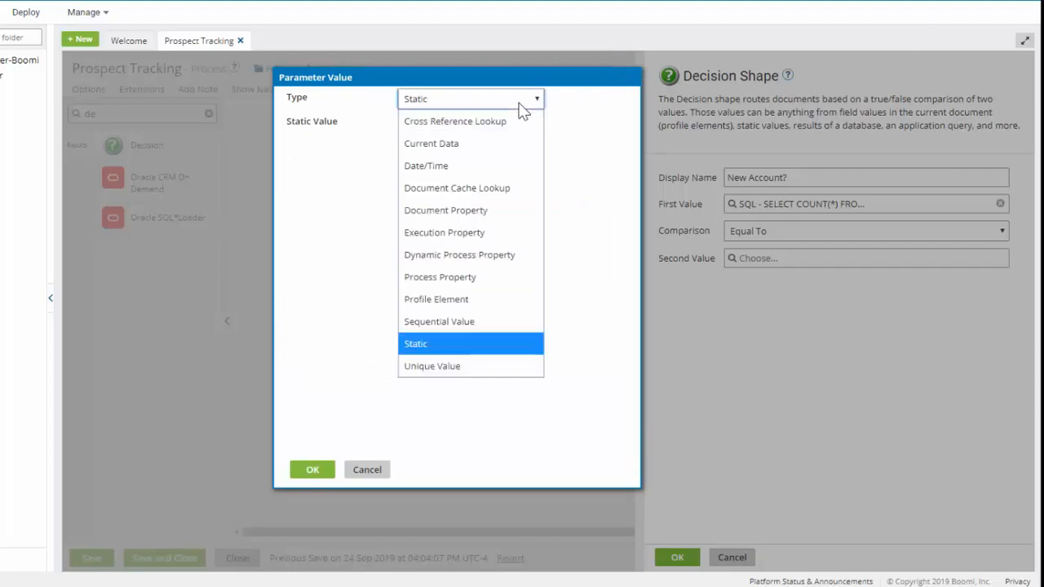
left_click(435, 299)
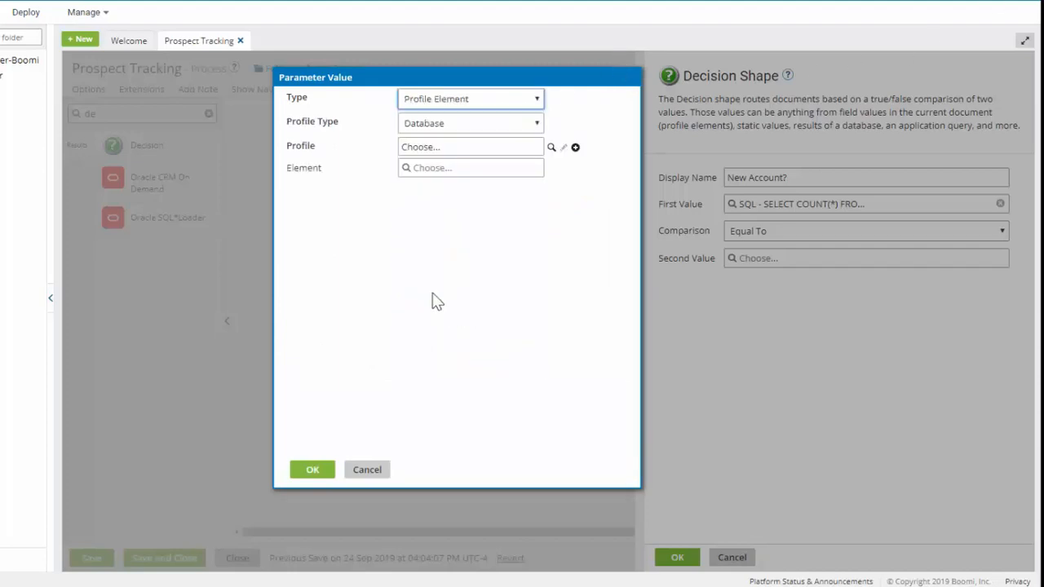
left_click(405, 124)
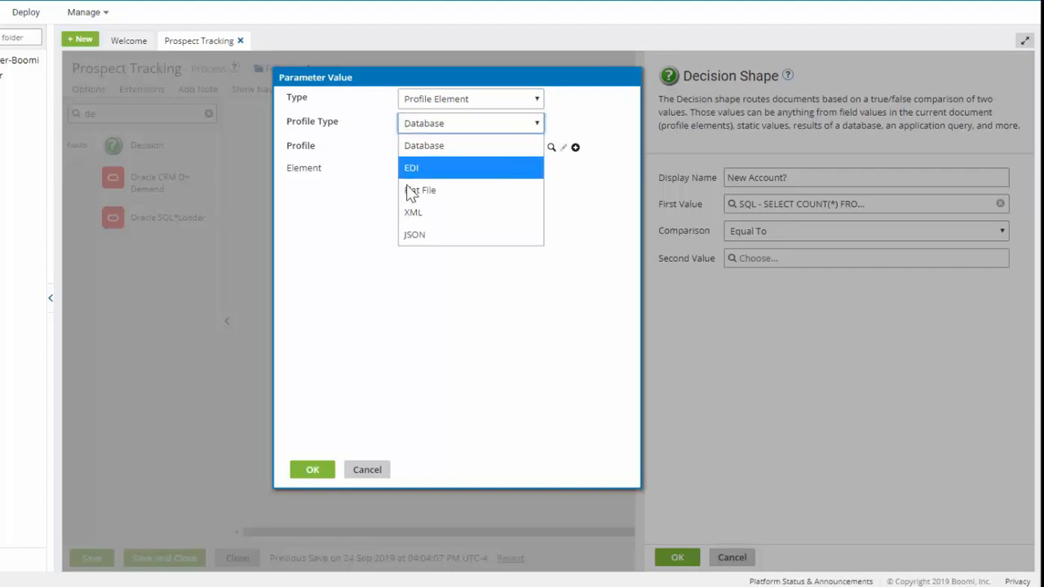
left_click(412, 212)
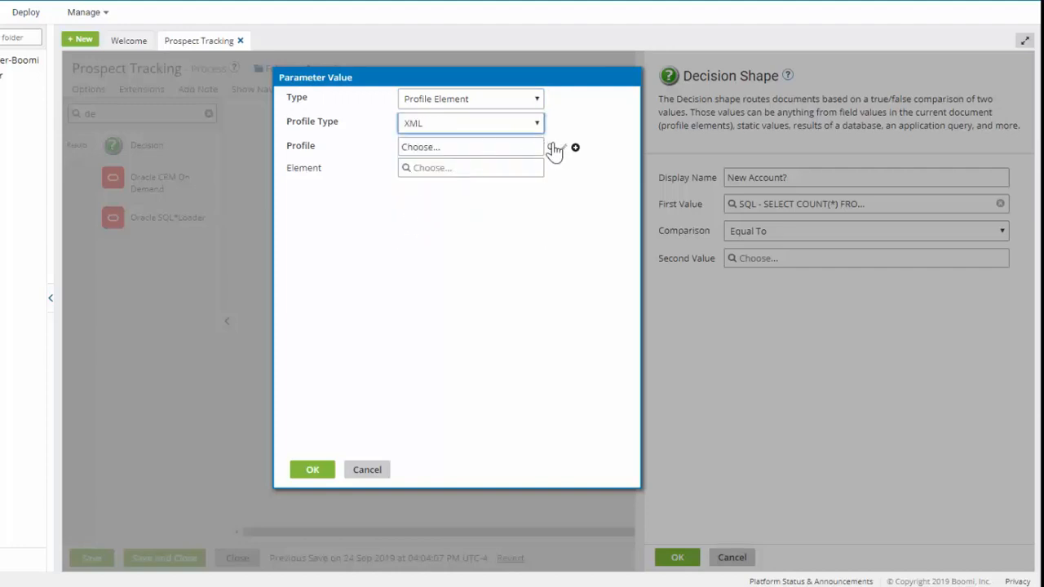
Point the query parameter to the Name element of the SF_Account__c_QUERY_Response profile and accept the first value
left_click(551, 148)
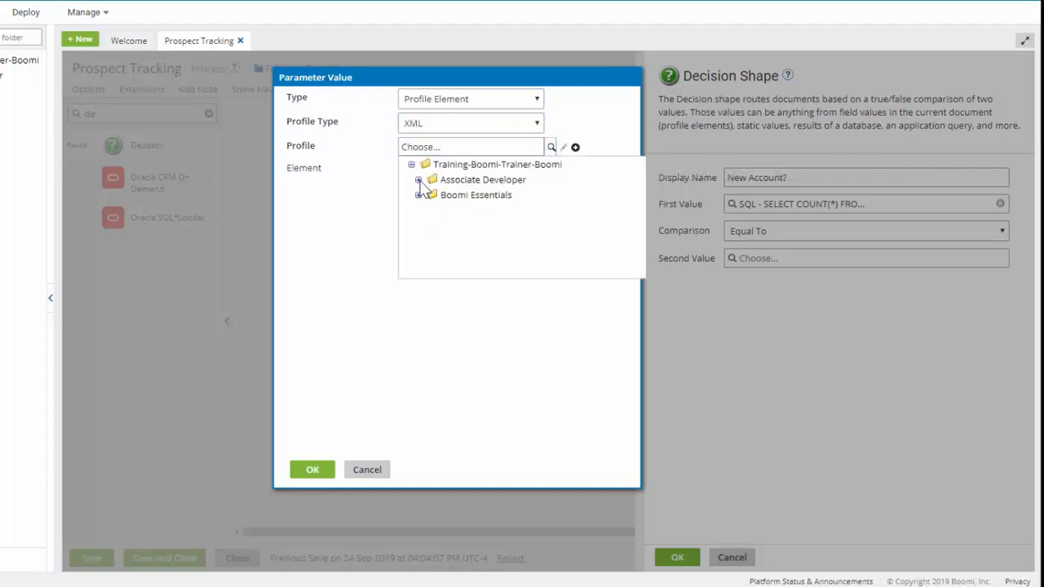
left_click(418, 181)
left_click(426, 195)
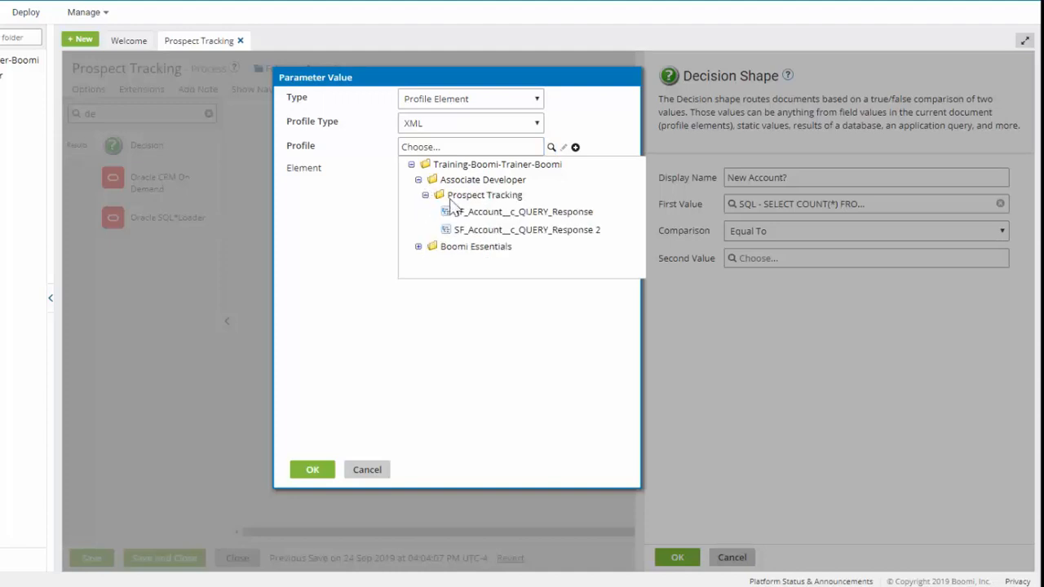
left_click(519, 210)
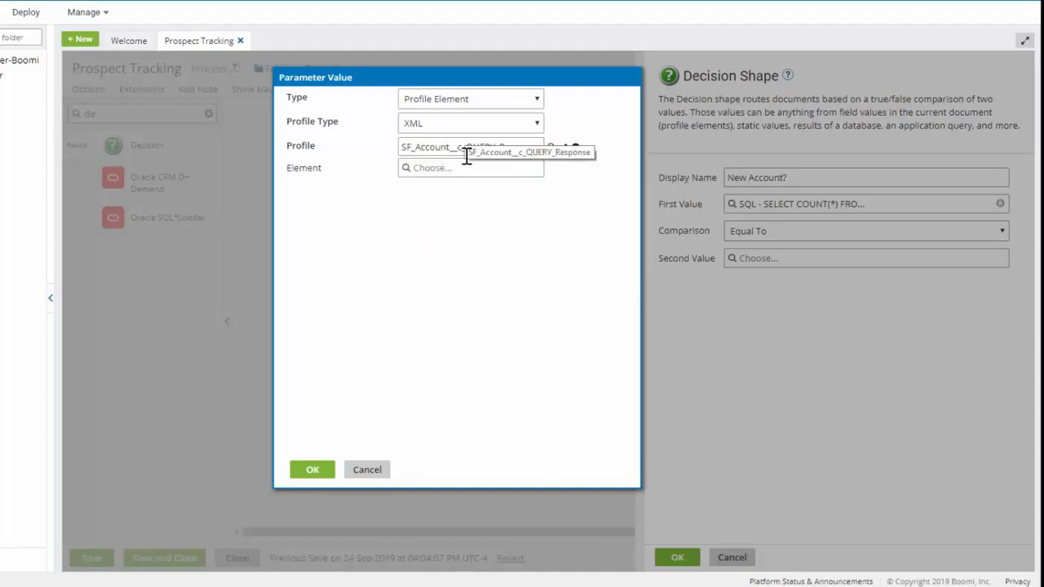
left_click(407, 171)
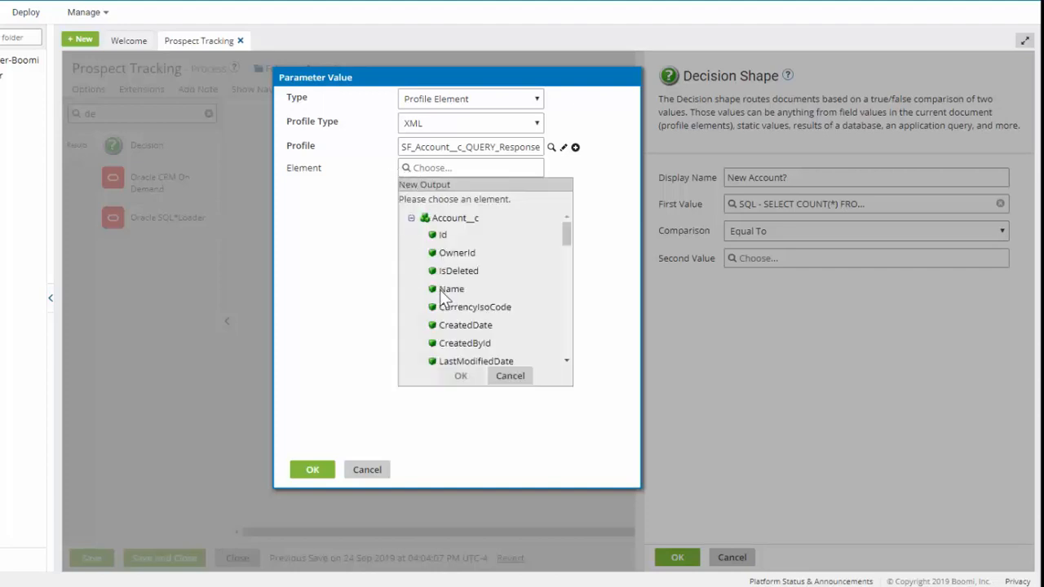
left_click(449, 289)
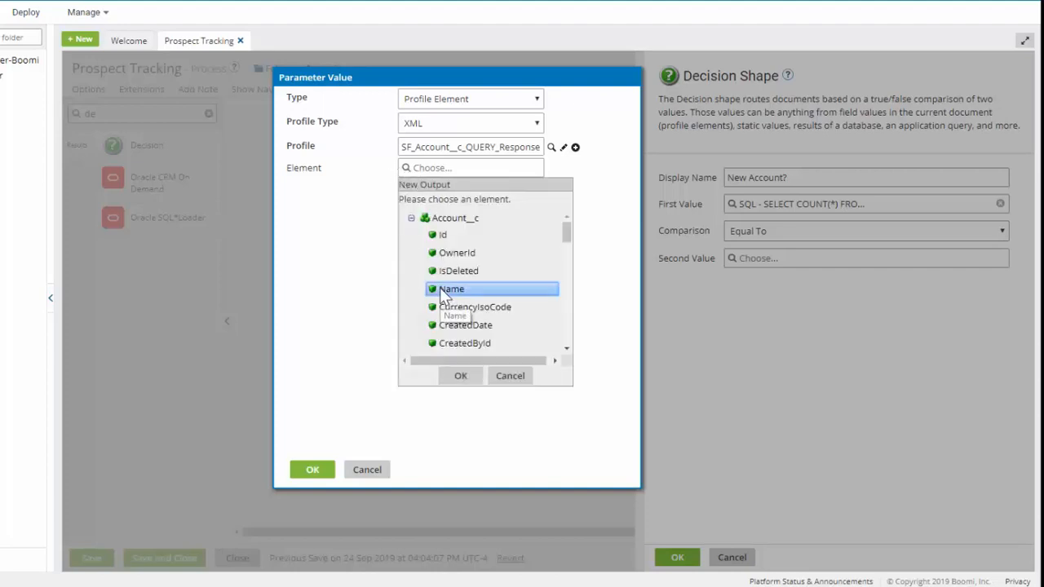
left_click(460, 377)
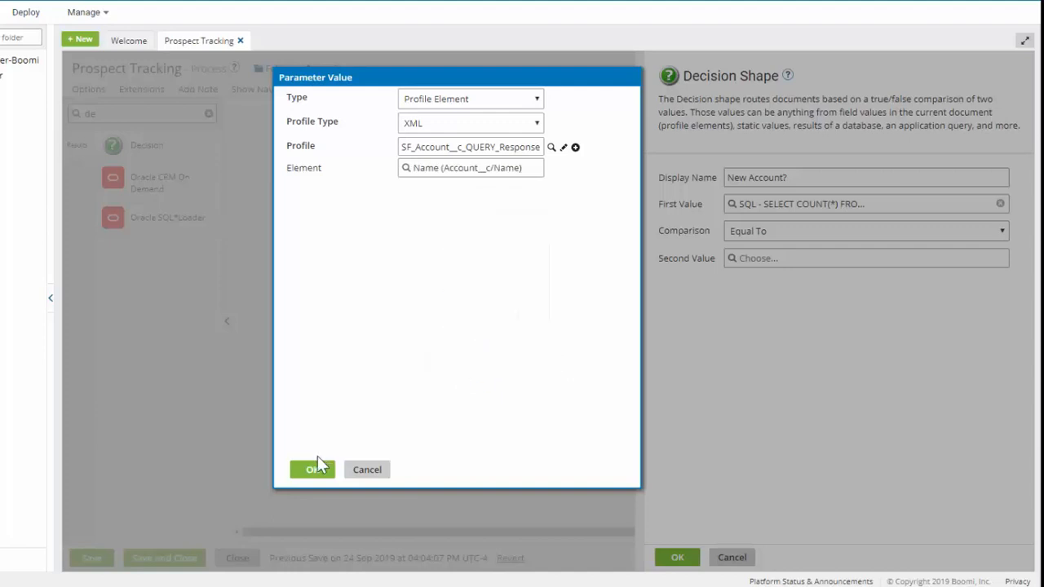
left_click(312, 471)
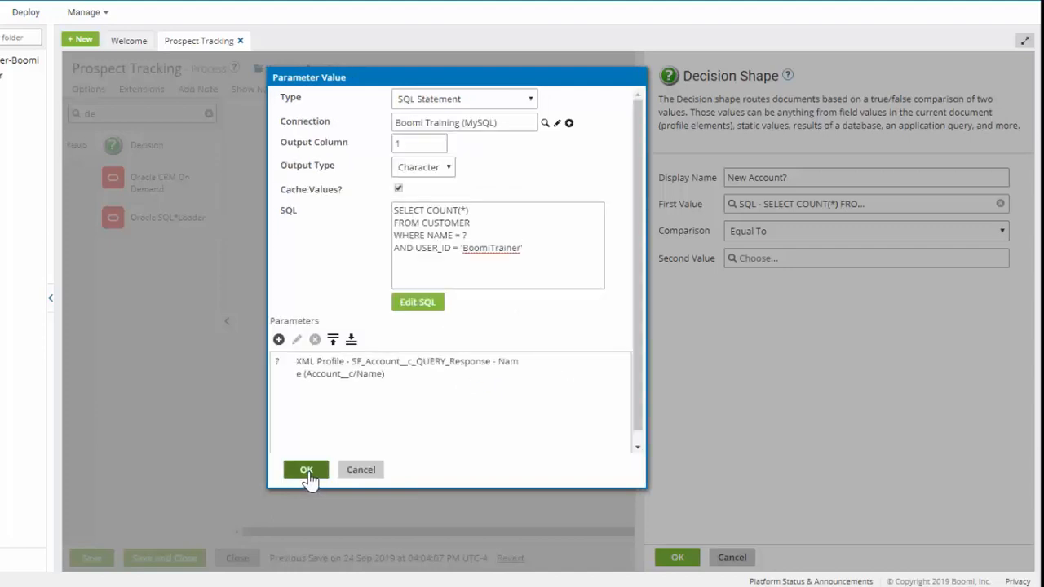
left_click(307, 471)
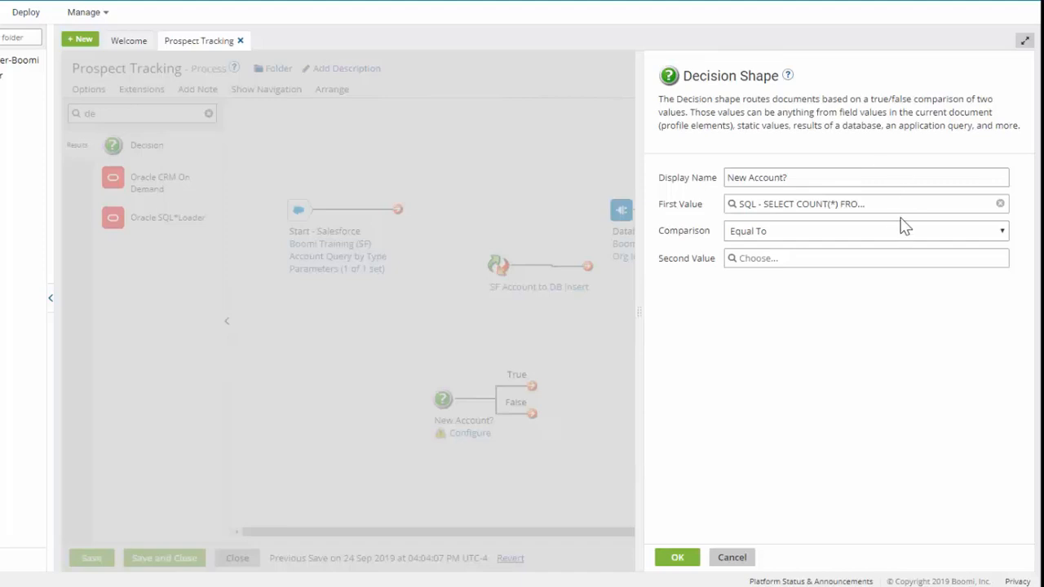
Keep the comparison at Equal To, set the second value to static 0, and accept the Decision shape settings
left_click(951, 234)
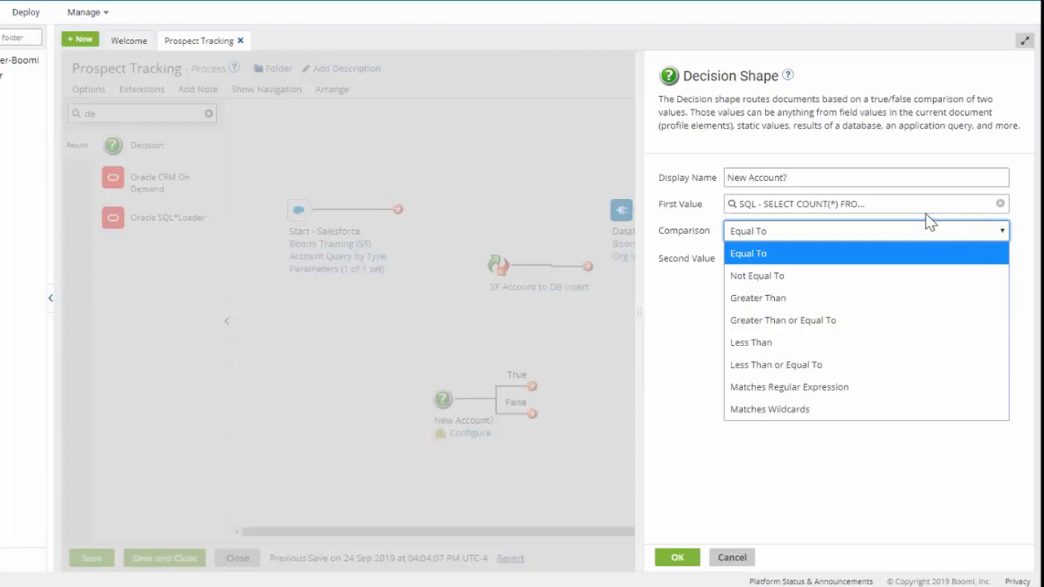
left_click(923, 230)
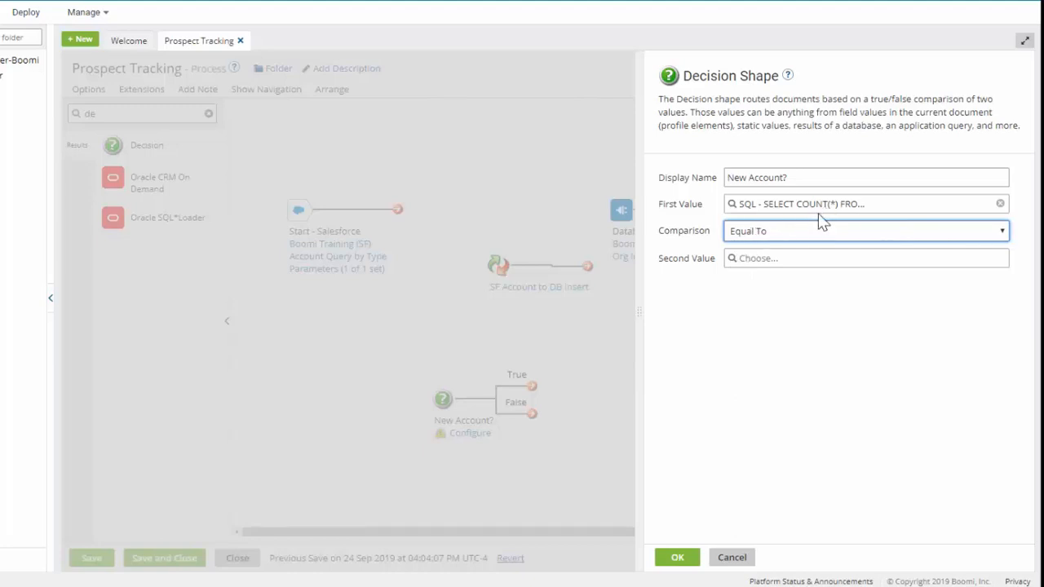
left_click(732, 258)
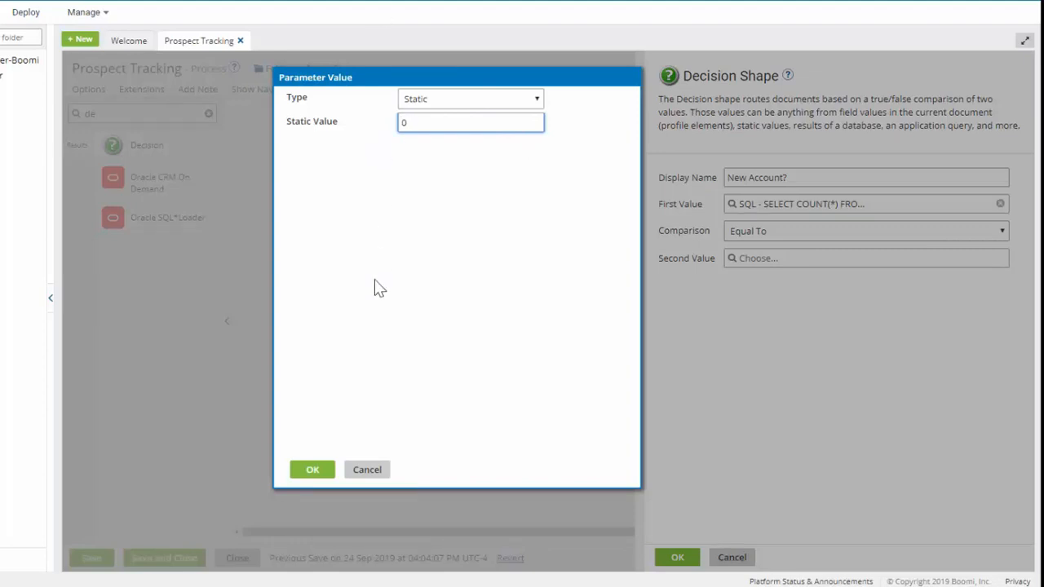
left_click(317, 470)
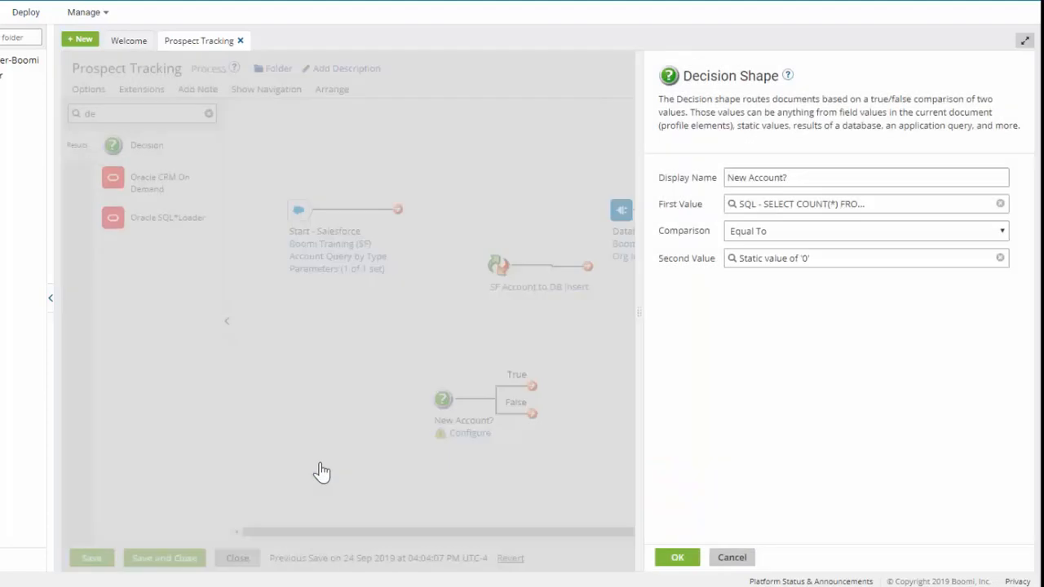
left_click(676, 557)
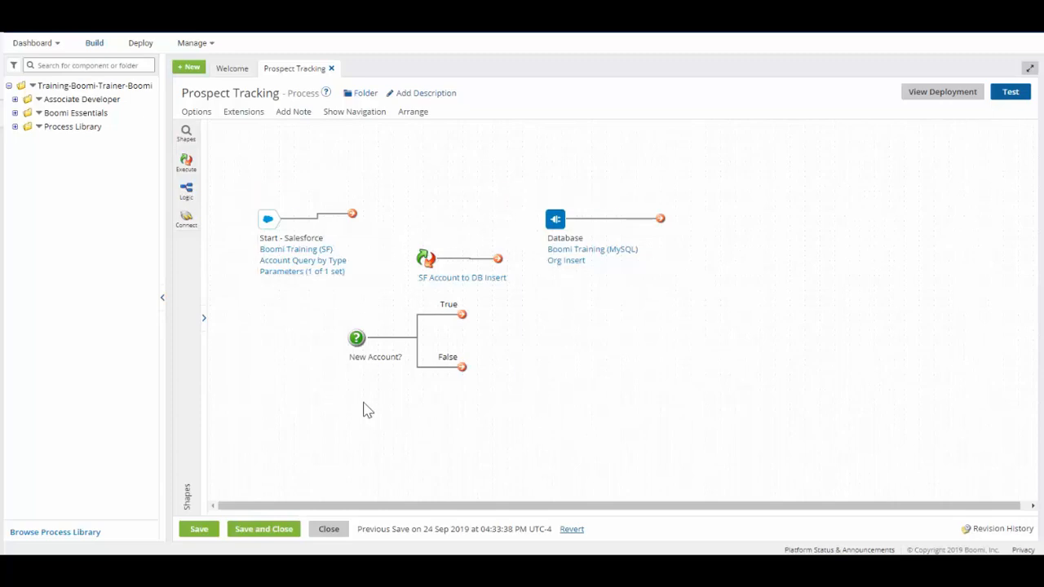
Move the SF Account to DB Insert map in line with the Database shape and connect its output to Database
mouse_move(426, 257)
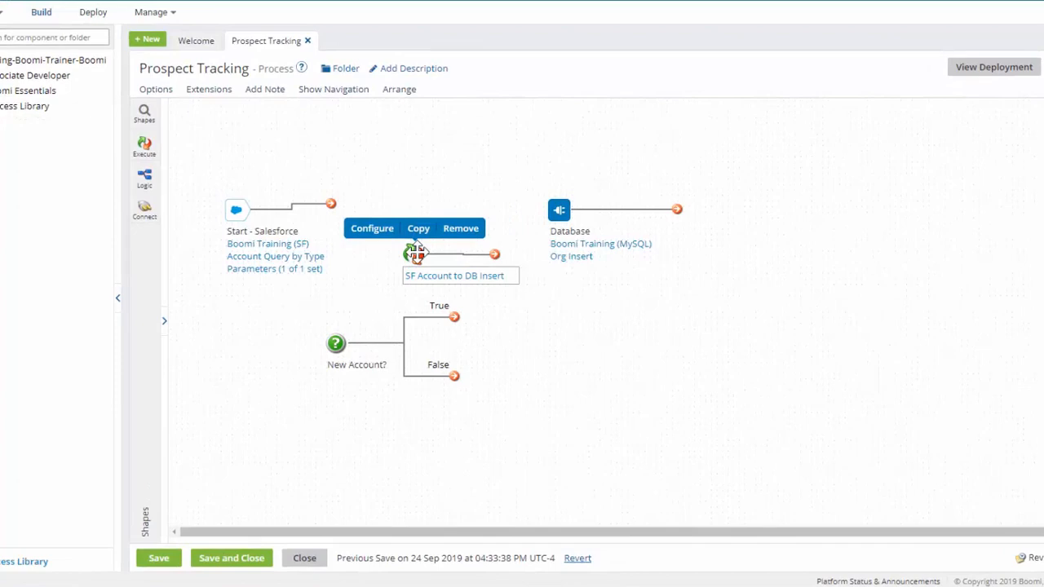
left_click_drag(416, 251, 462, 213)
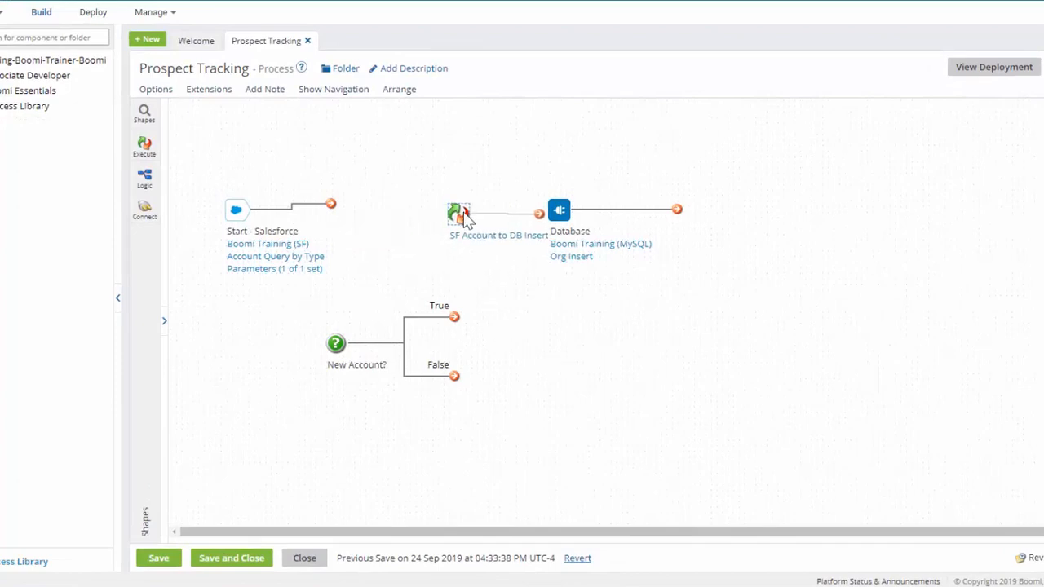
left_click_drag(539, 210, 554, 209)
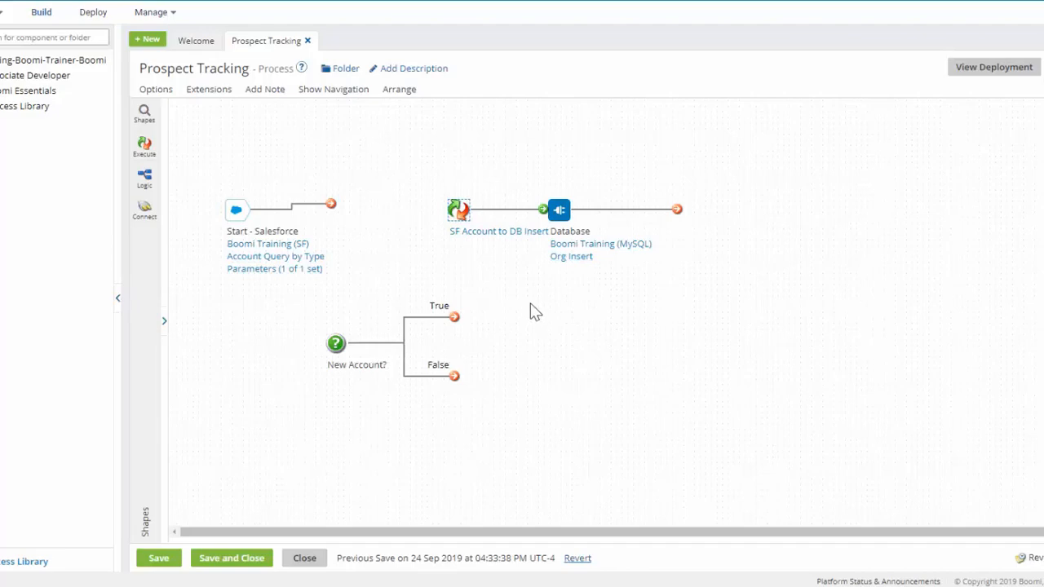
Place the New Account? decision between Start and the map, connect its True path to the map, and drop the False path below
mouse_move(338, 343)
left_click_drag(338, 343, 358, 210)
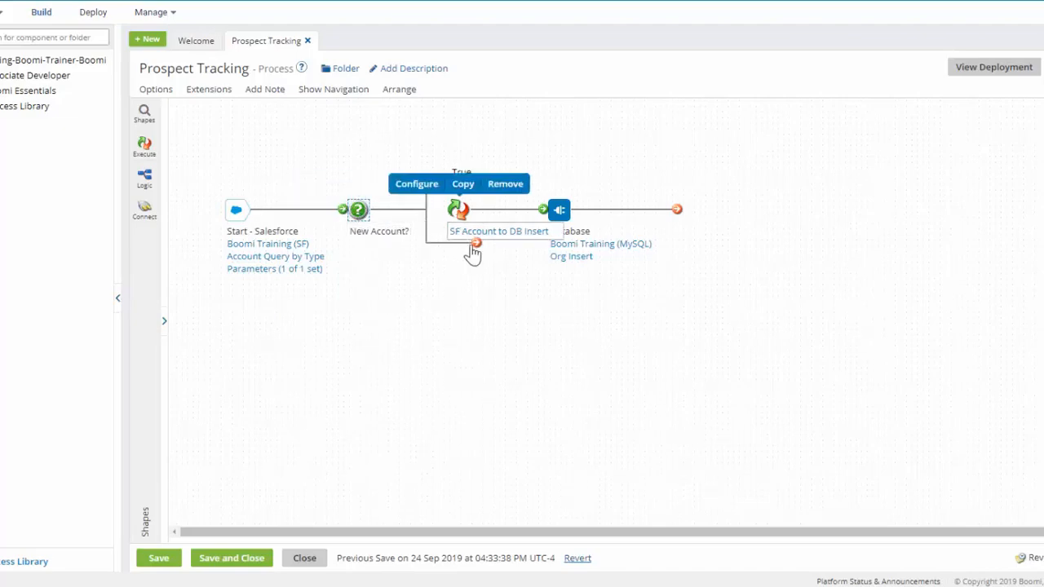
left_click_drag(476, 241, 464, 389)
left_click_drag(477, 179, 453, 209)
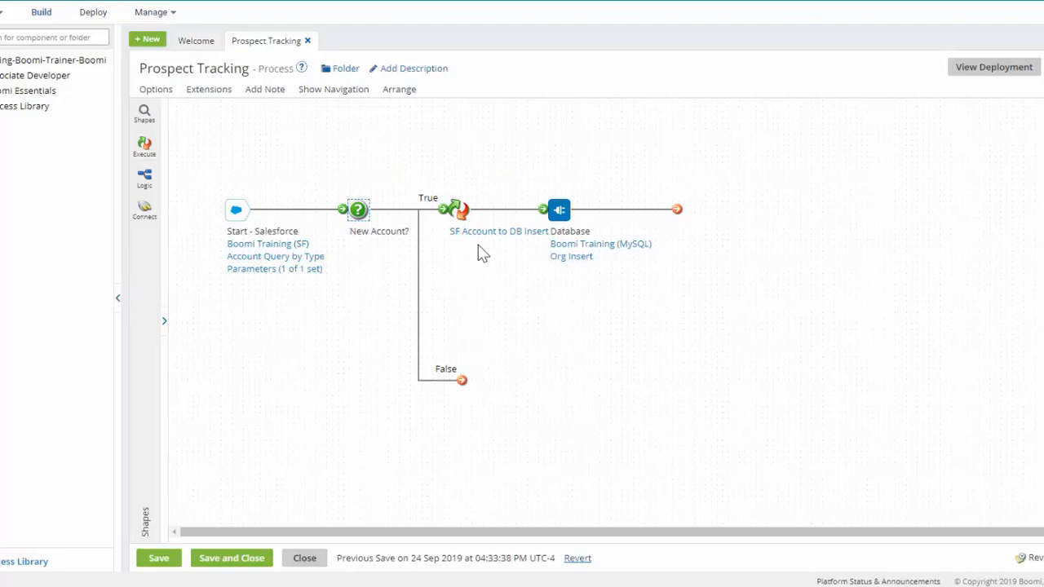
Find the Stop shape and add one after the Database shape, accepting its default settings
mouse_move(561, 259)
left_click(144, 115)
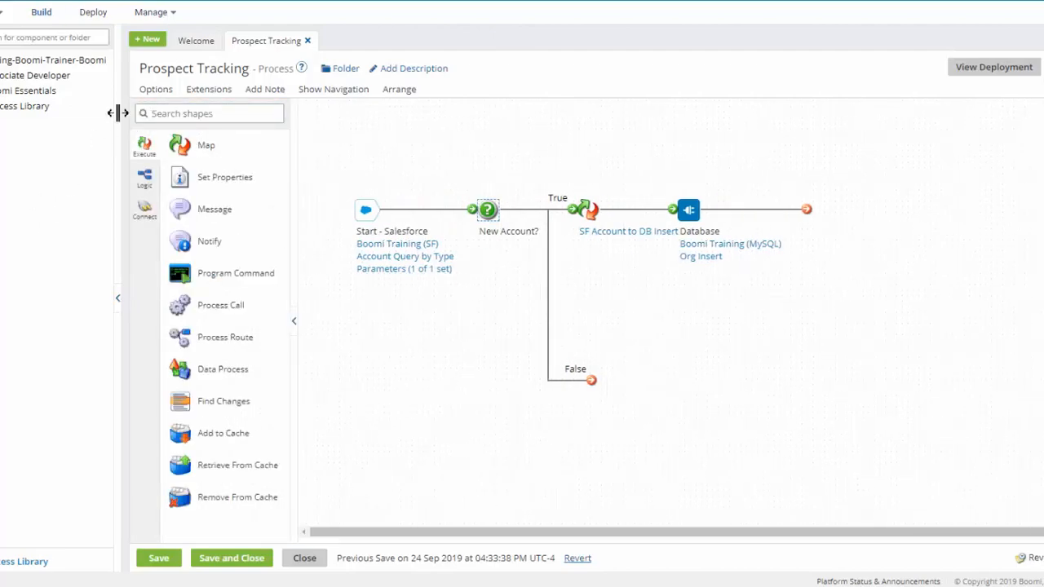
left_click(164, 115)
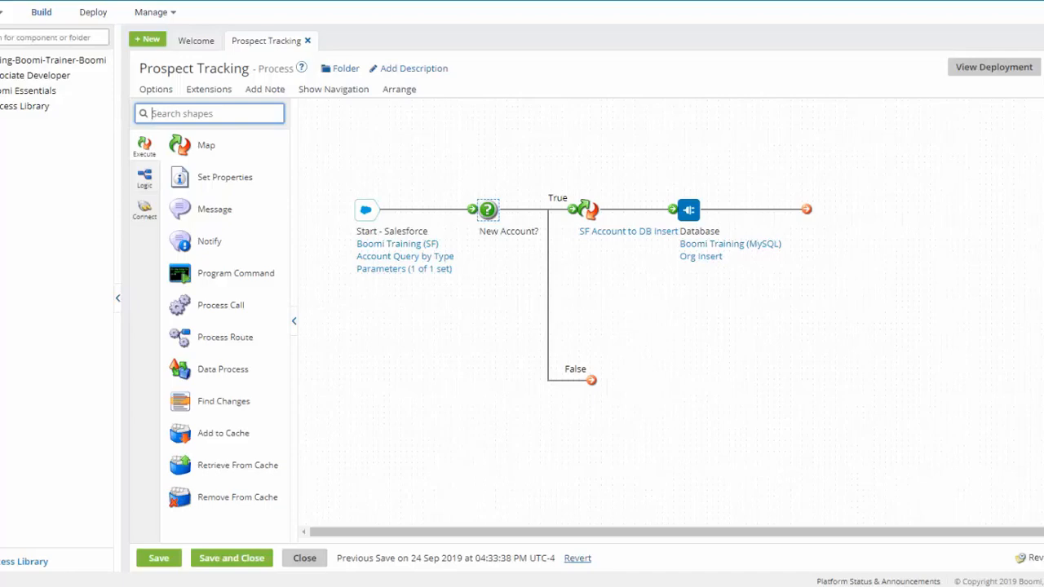
type("stop")
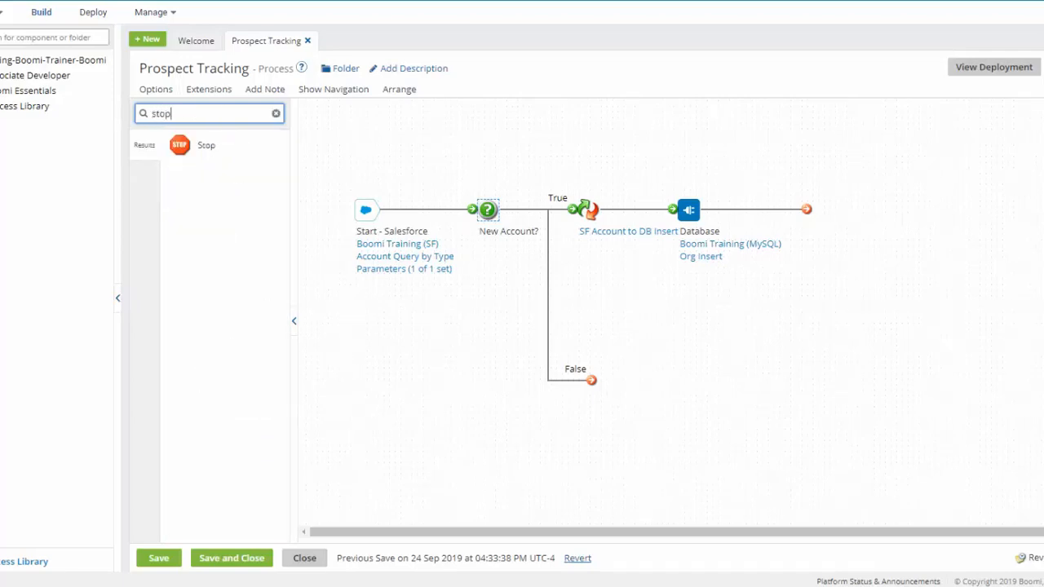
left_click_drag(201, 147, 819, 213)
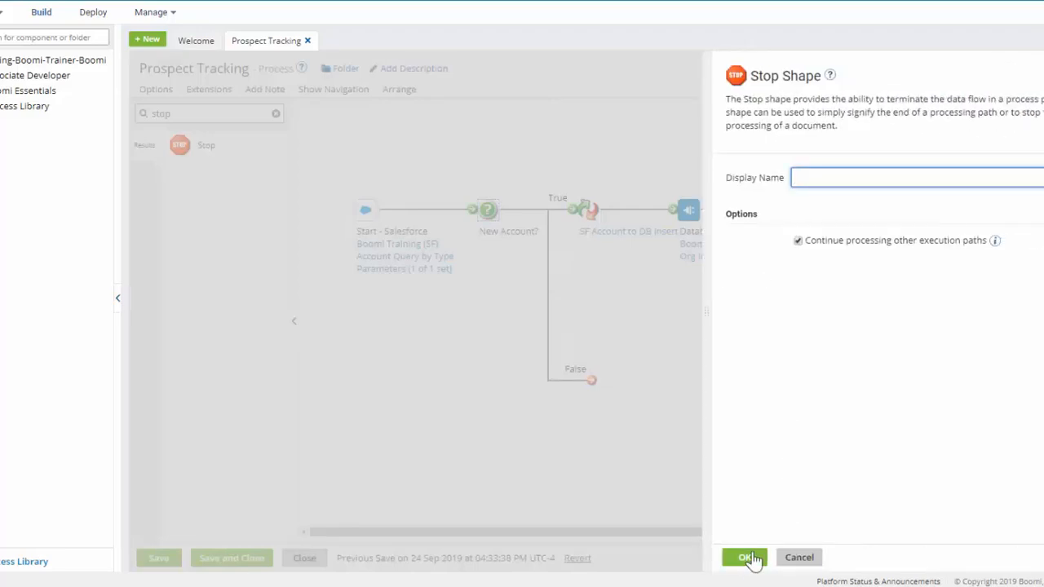
left_click(749, 559)
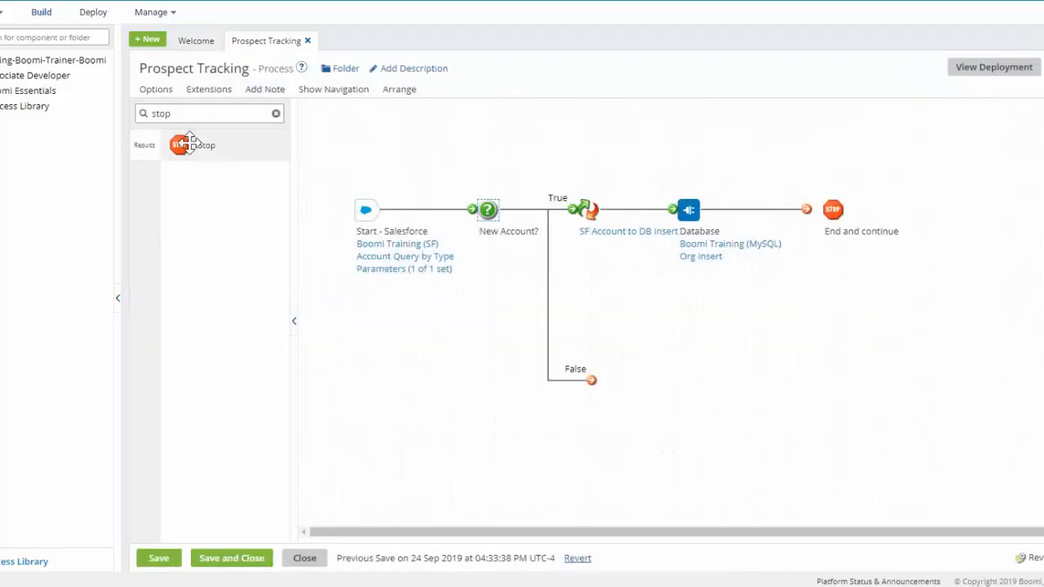
Add a second default Stop shape beside the False path's end, and connect the Database output to the first Stop shape
left_click_drag(198, 139, 642, 381)
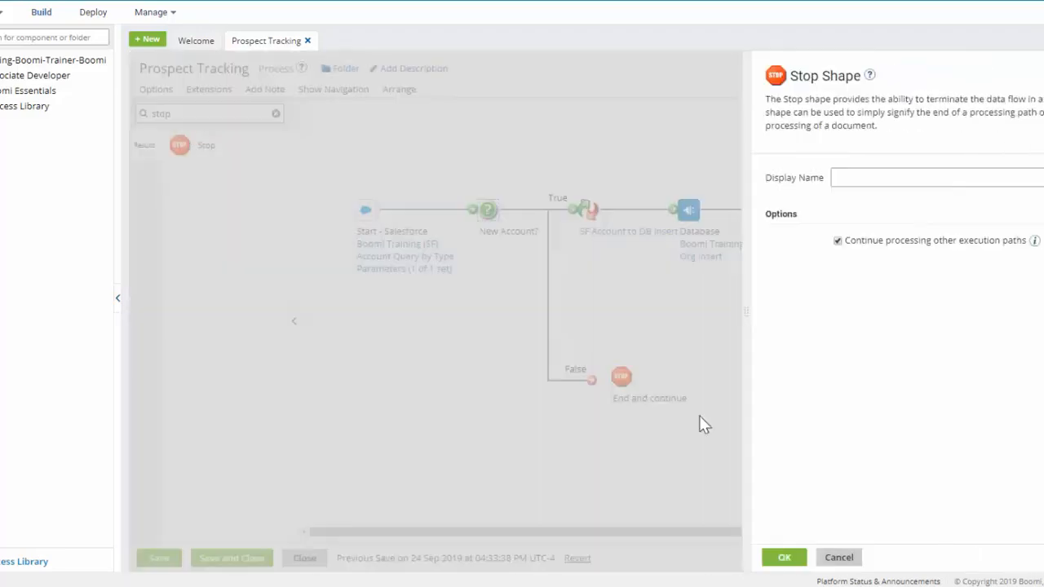
left_click(746, 560)
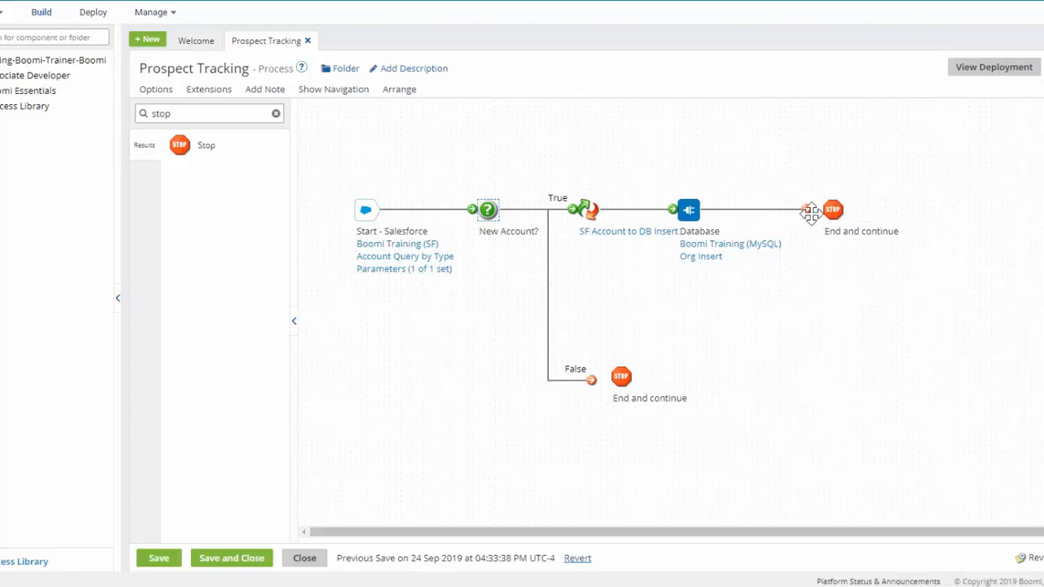
left_click_drag(809, 210, 831, 210)
Disable "Continue processing other execution paths" for the Stop shape after Database and accept the setting
mouse_move(860, 243)
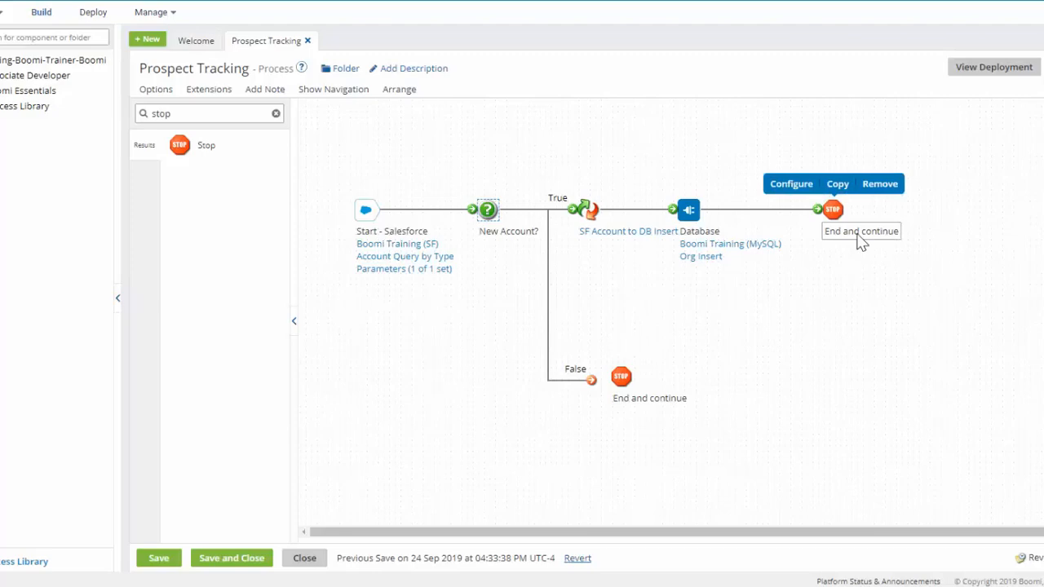
left_click(798, 189)
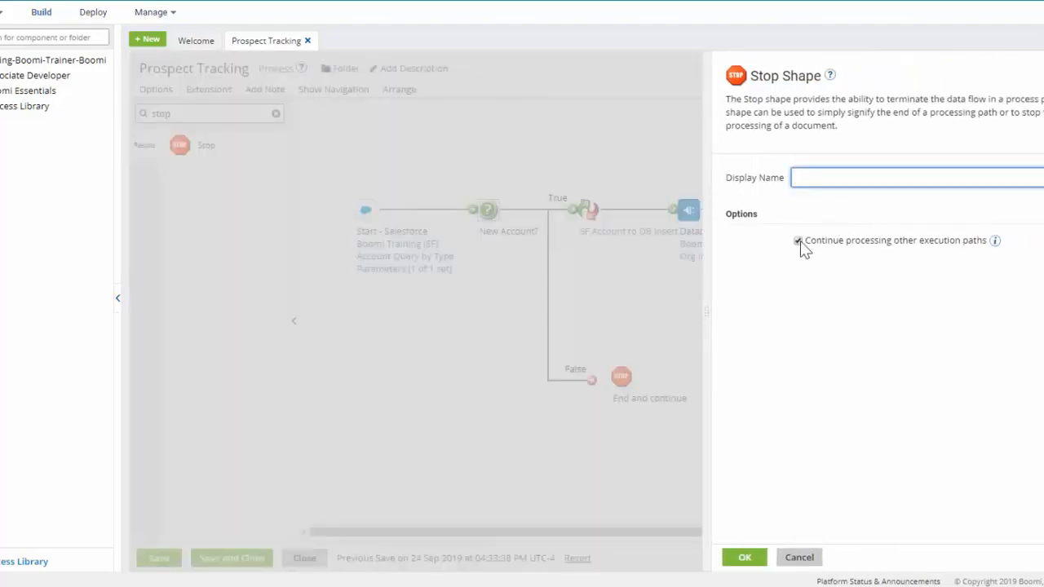
left_click(798, 241)
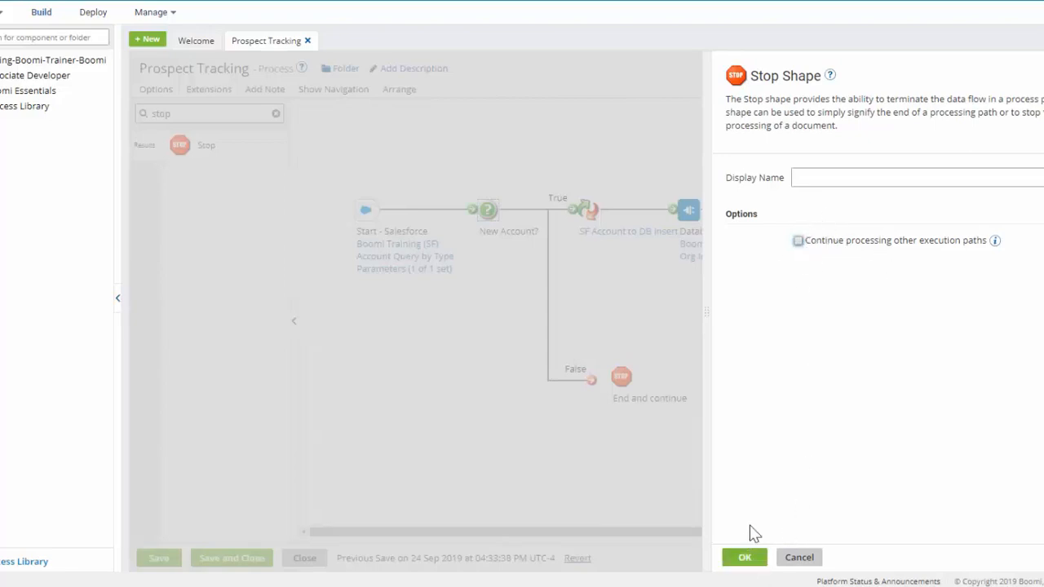
left_click(749, 563)
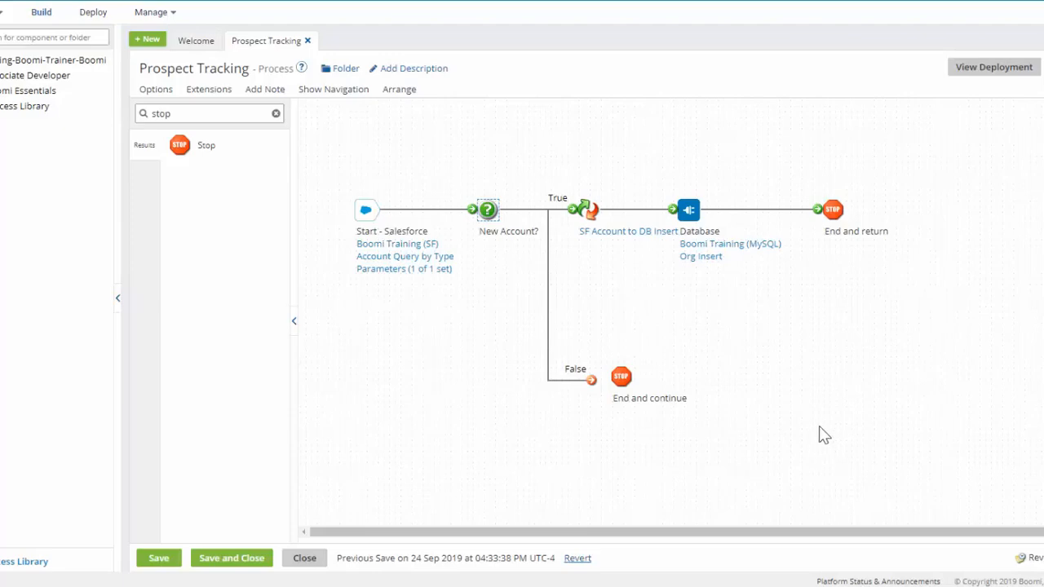
Re-enable "Continue processing other execution paths" for the Stop shape after Database and accept the setting
mouse_move(828, 220)
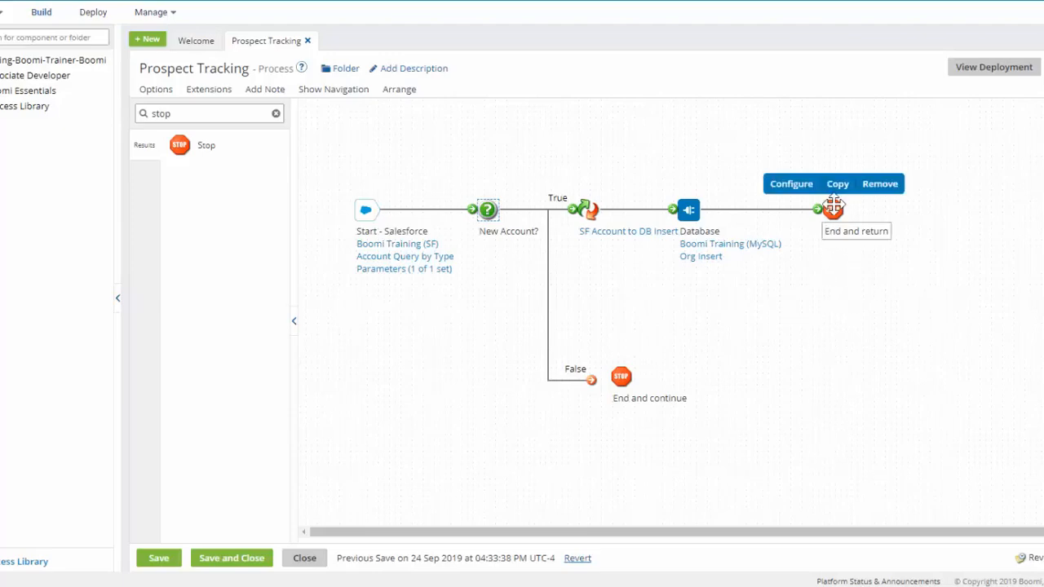
left_click(795, 187)
left_click(797, 240)
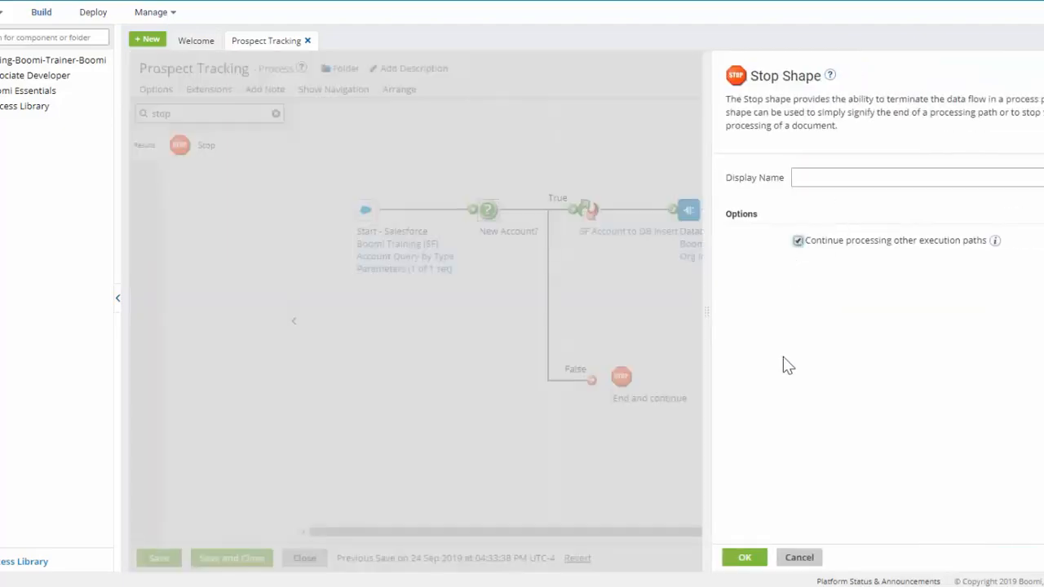
left_click(744, 557)
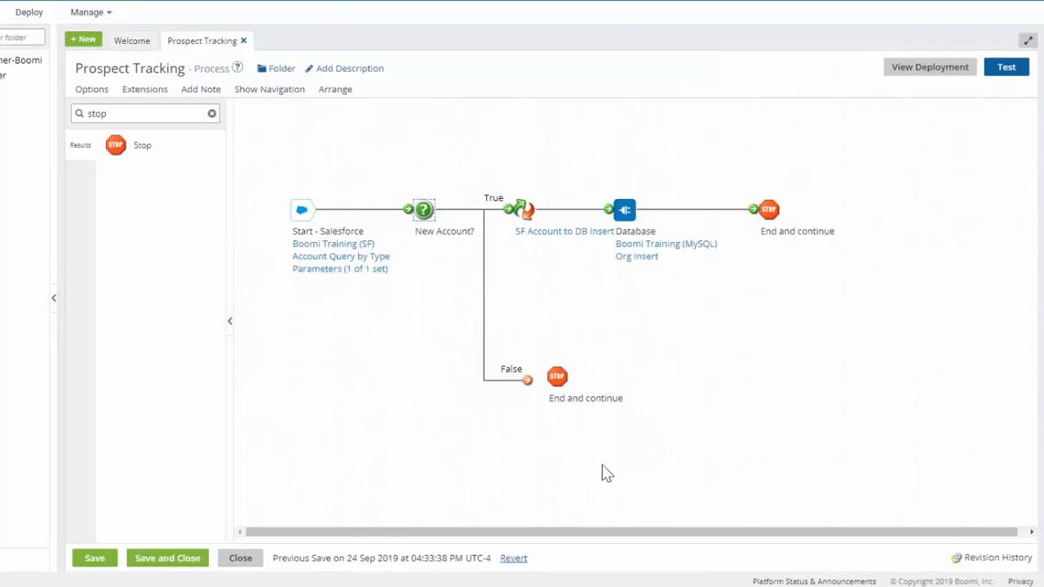
Connect the New Account? False path to its Stop shape and save the Prospect Tracking process
left_click_drag(528, 381, 556, 377)
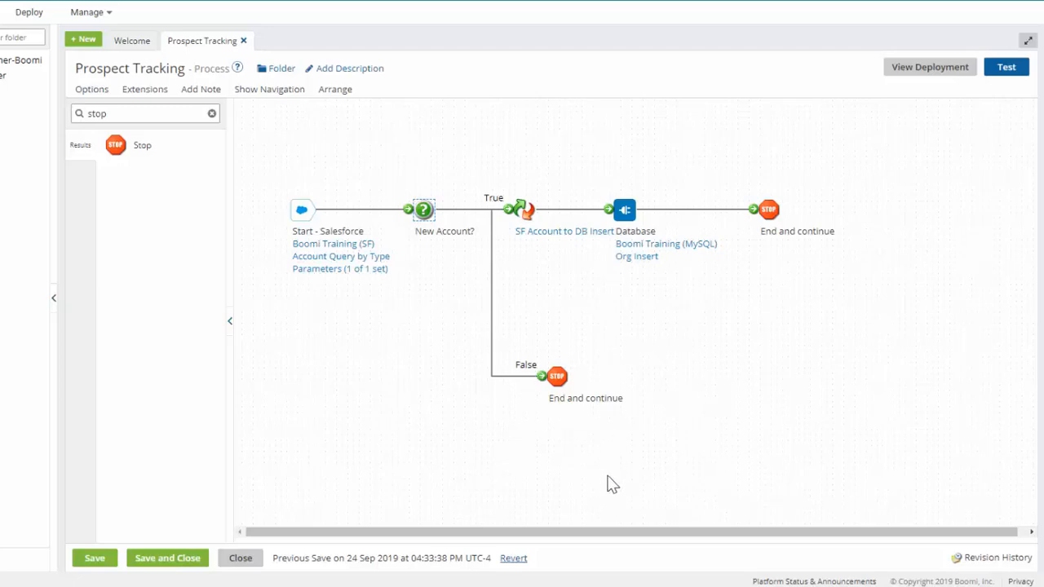
left_click(95, 561)
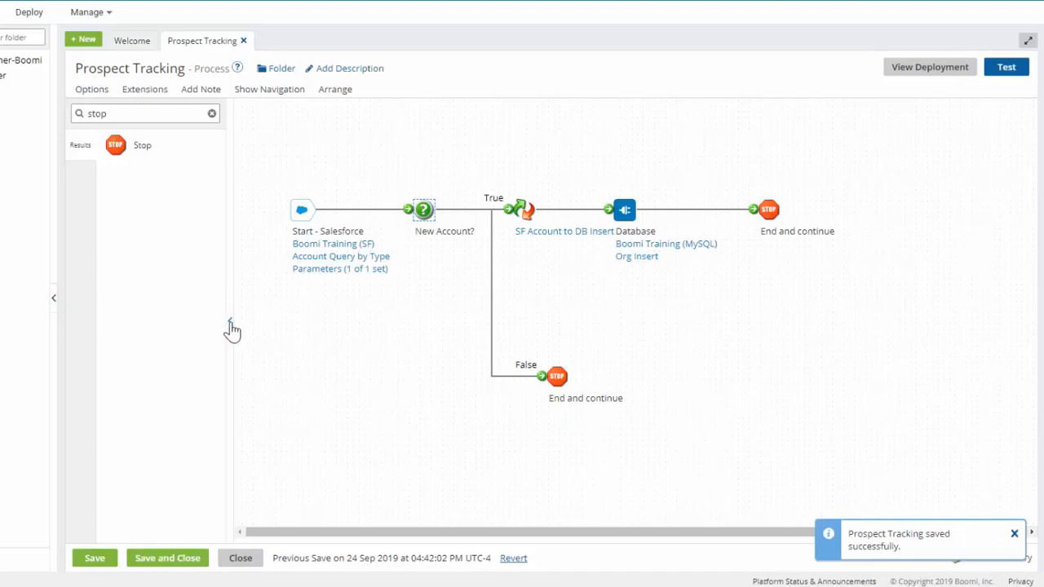
Collapse the shape palette and run a new test of the process on Test Atom Cloud
left_click(232, 328)
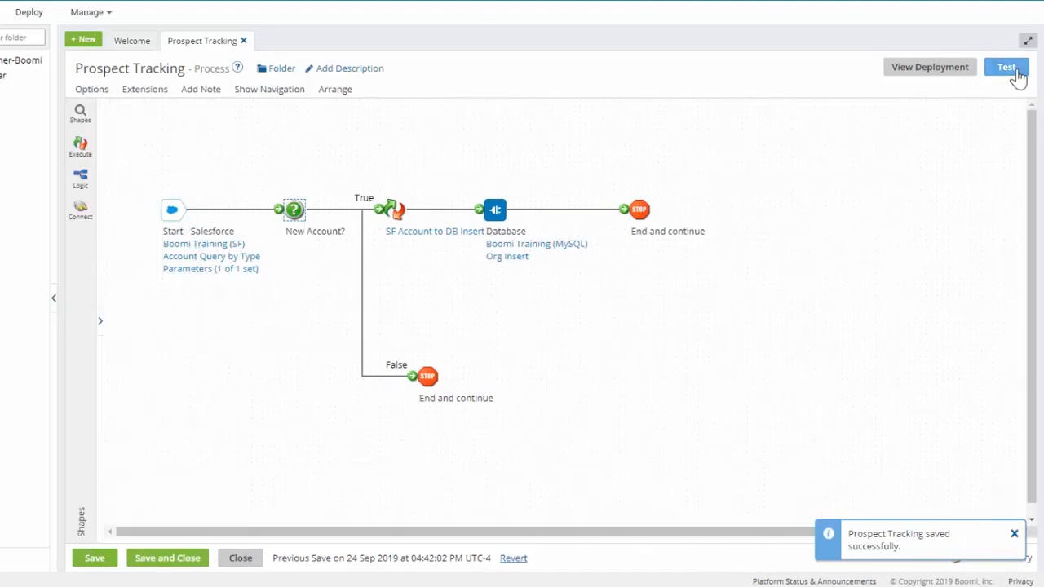
left_click(1008, 68)
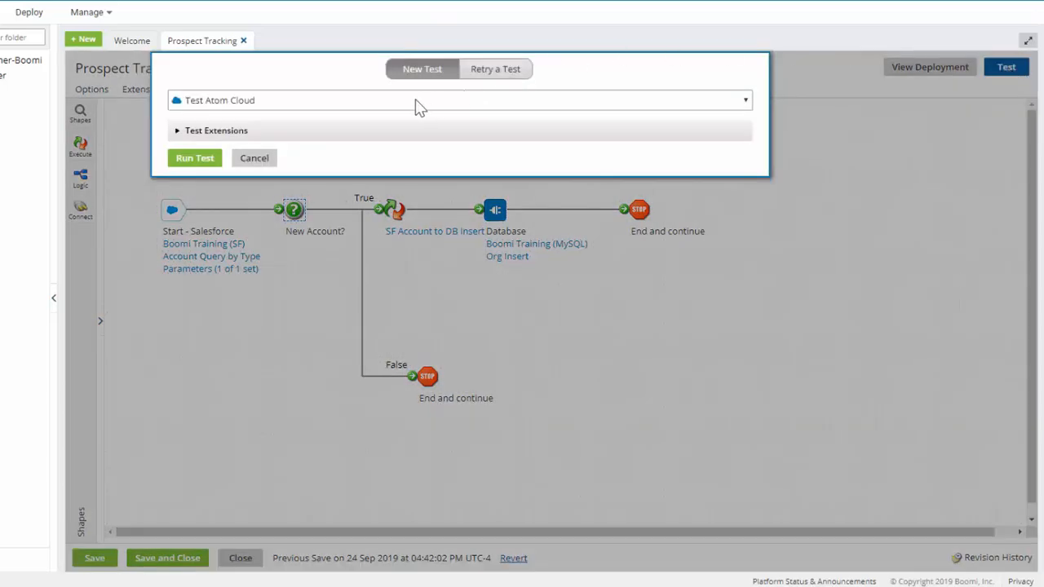
left_click(193, 159)
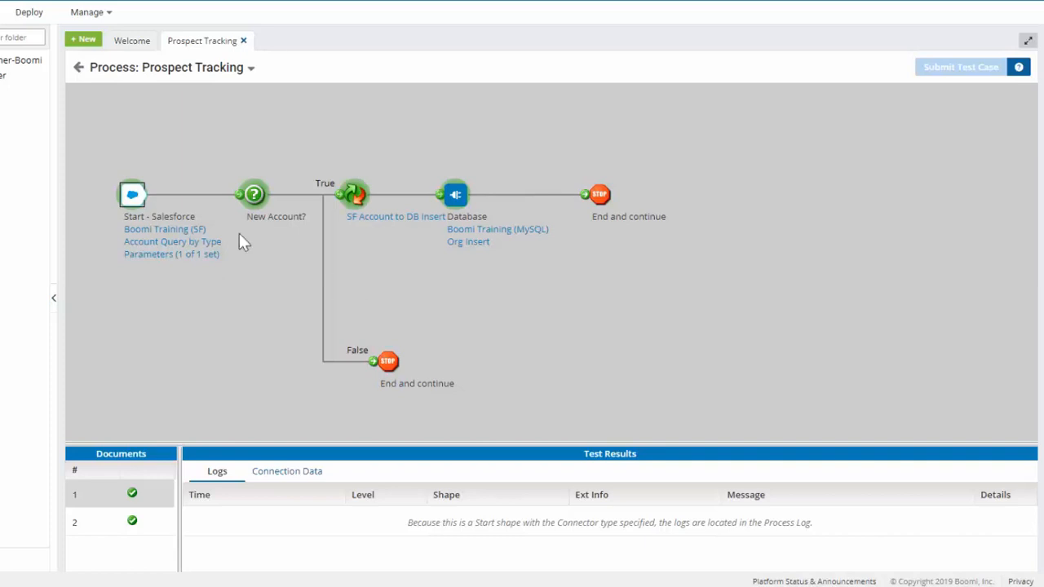
Return to the process, run a second test on Test Atom Cloud, and review documents 2 and 1 at the Start shape
left_click(84, 74)
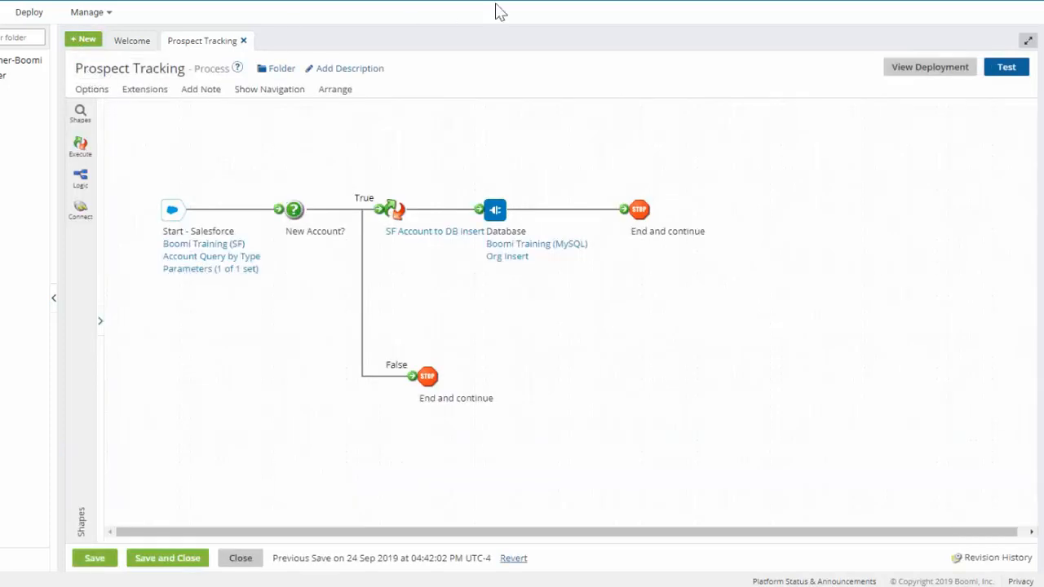
left_click(1005, 69)
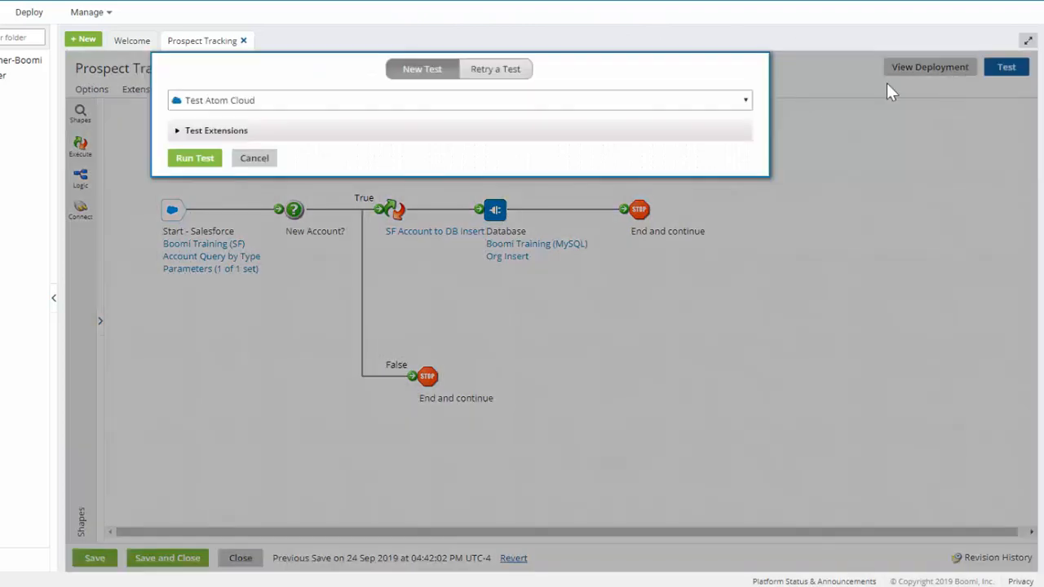
left_click(208, 162)
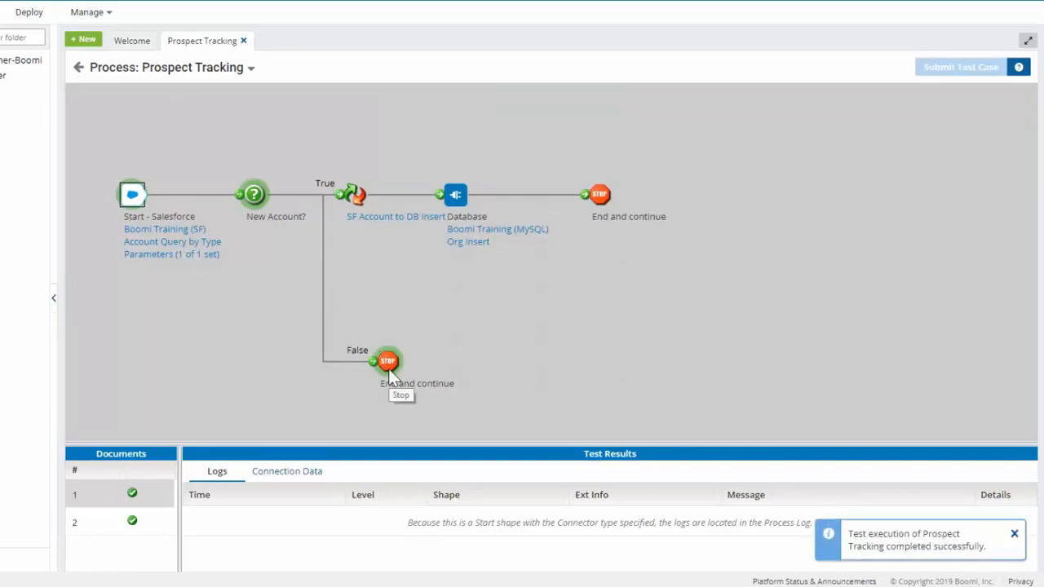
left_click(134, 530)
left_click(130, 494)
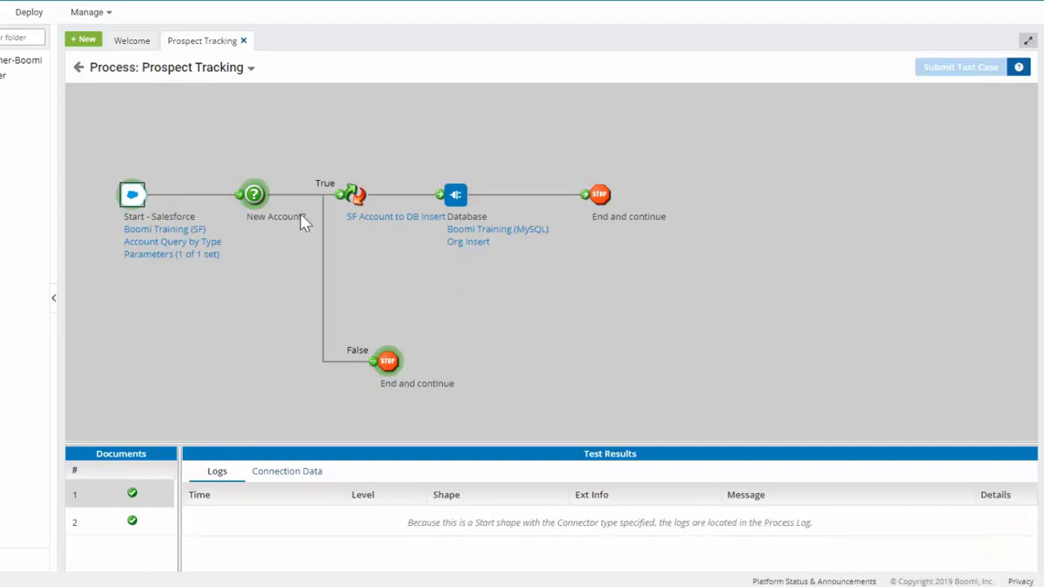